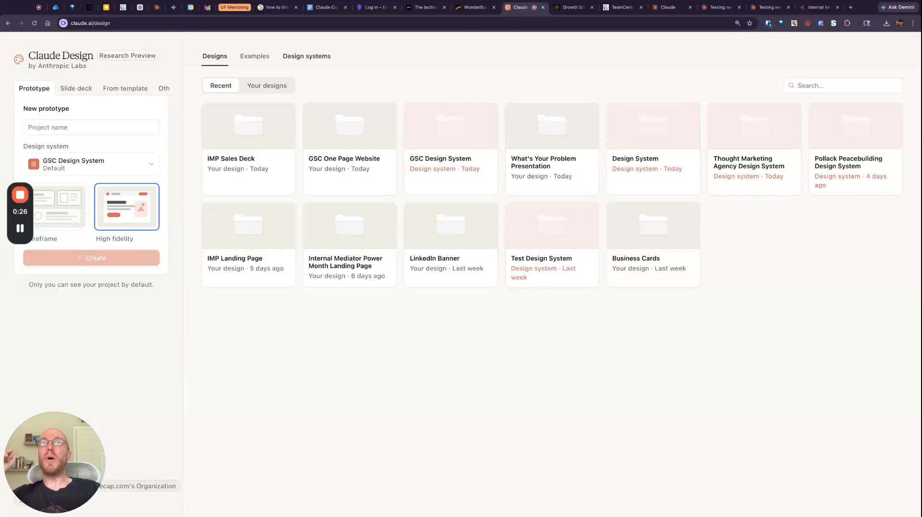
Step: Open the setup form for a new design system, review its fields, and return to the designs overview without creating one
{"action": "left_click", "coordinate": [306, 56]}
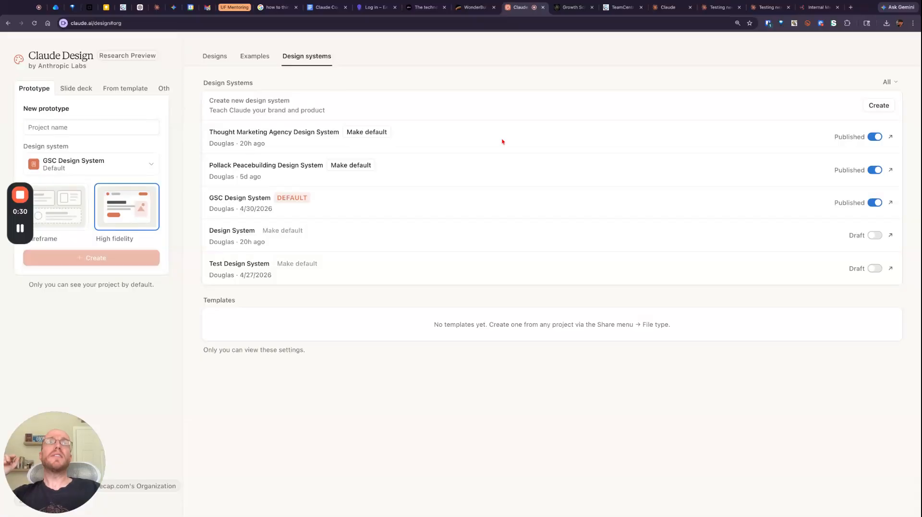
{"action": "left_click", "coordinate": [879, 105]}
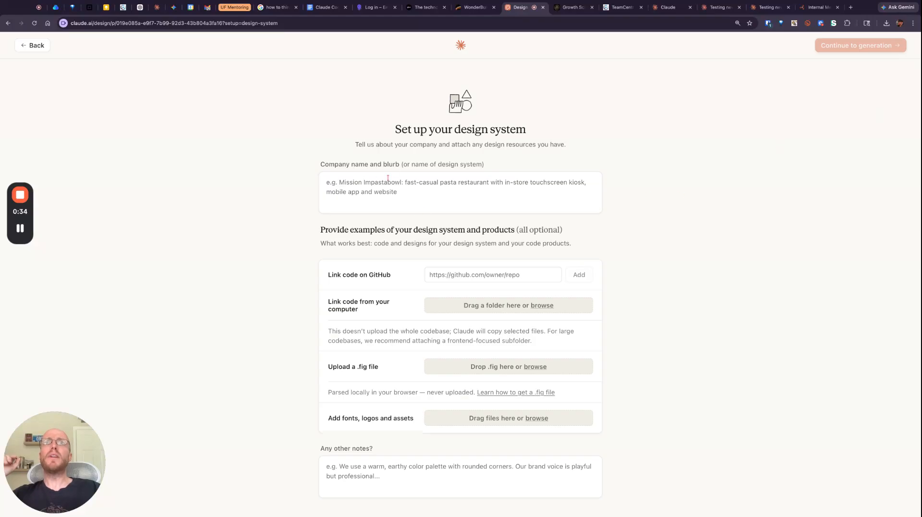
{"action": "scroll", "coordinate": [461, 305], "scroll_direction": "down", "scroll_amount": 1}
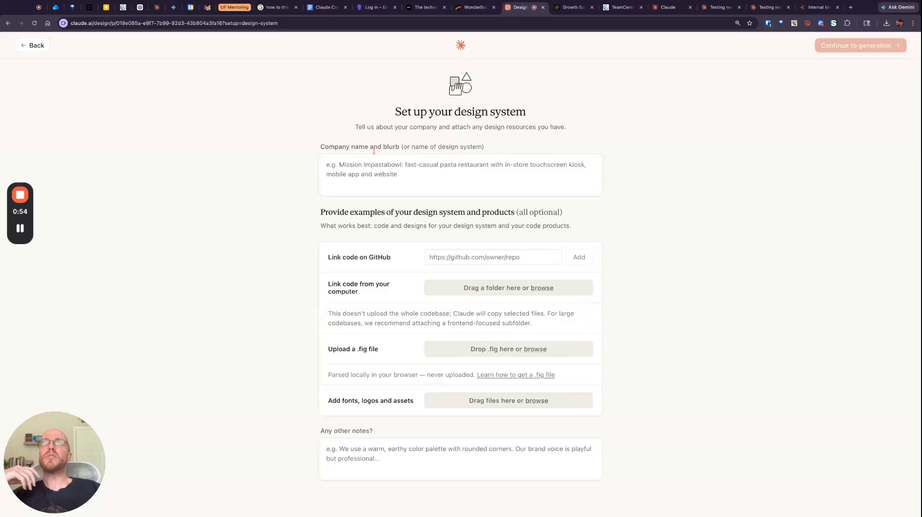
{"action": "left_click", "coordinate": [32, 46]}
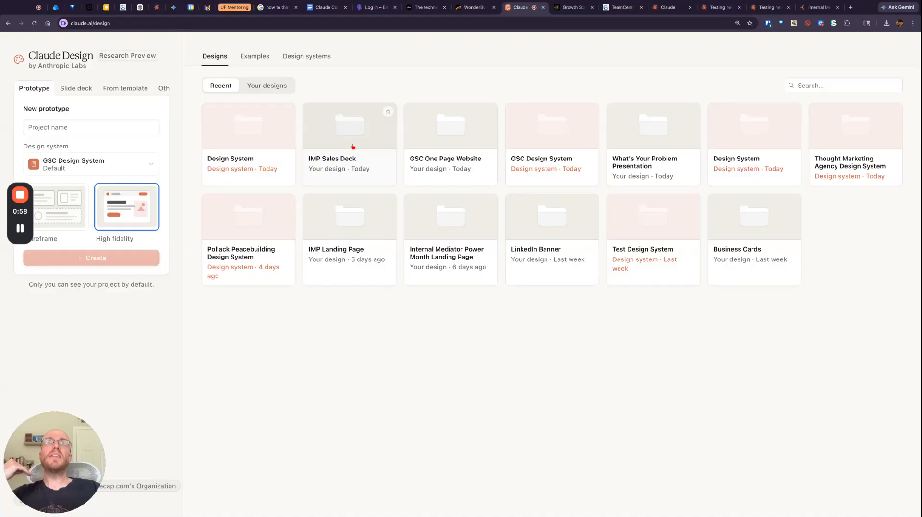
Step: Open the GSC Design System and preview its Display (Sora), Mono · Lockup · Gold and Utility type cards
{"action": "left_click", "coordinate": [533, 160]}
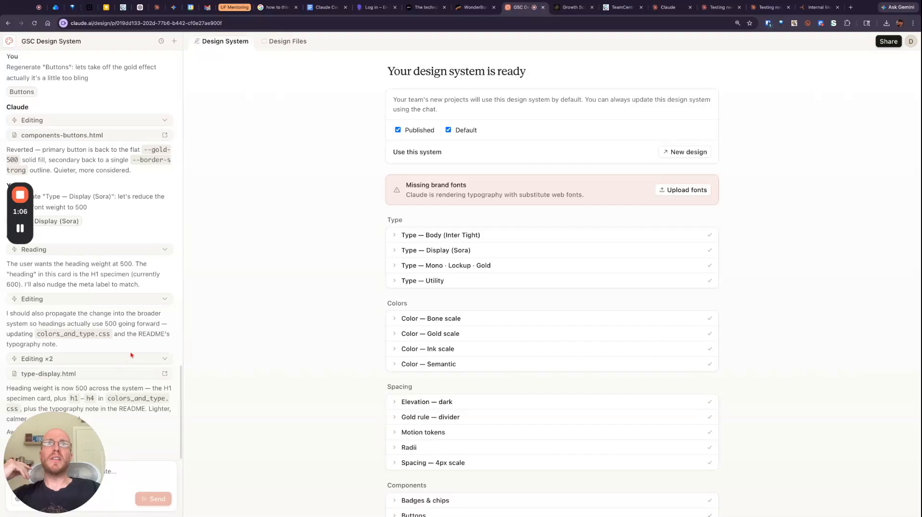
{"action": "left_click", "coordinate": [505, 233]}
{"action": "scroll", "coordinate": [504, 235], "scroll_direction": "down", "scroll_amount": 3}
{"action": "left_click", "coordinate": [486, 264]}
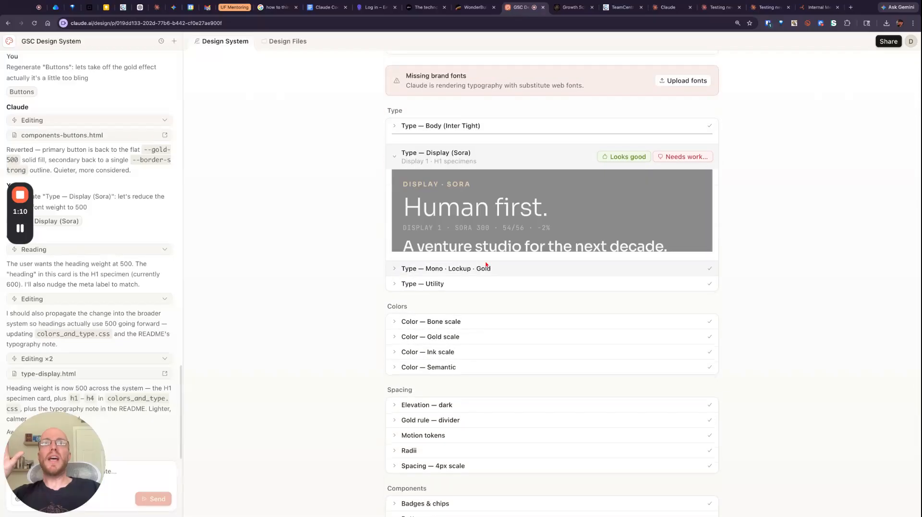
{"action": "left_click", "coordinate": [490, 268]}
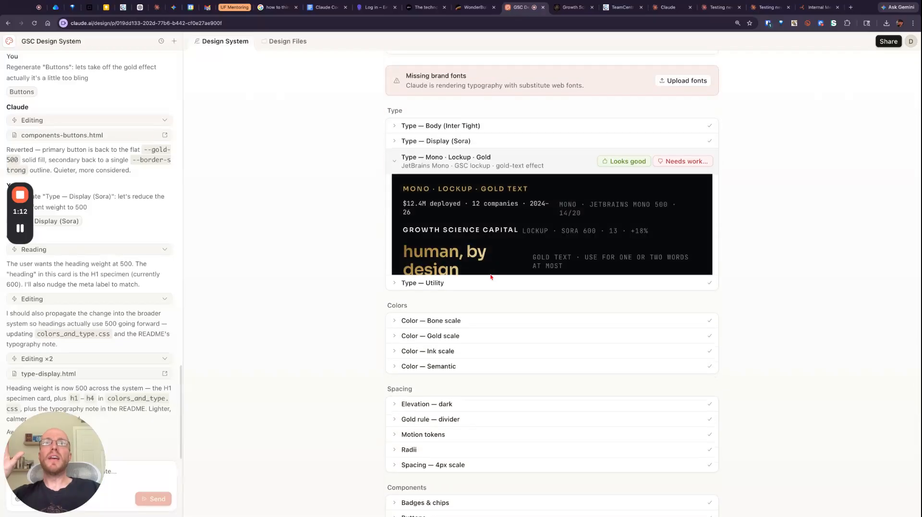
{"action": "left_click", "coordinate": [483, 285]}
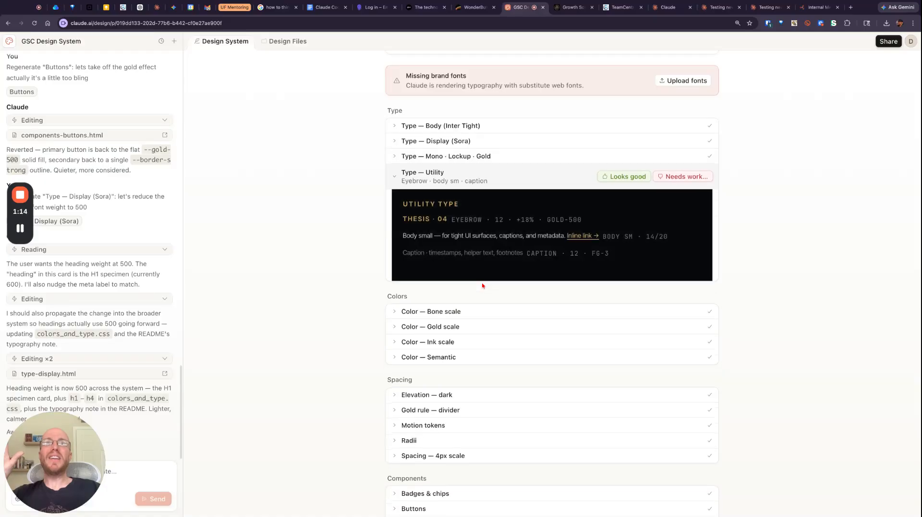
Step: Preview the Bone, Gold, Ink and Semantic color cards, opening and cancelling the revision request form on the Gold scale
{"action": "left_click", "coordinate": [482, 311]}
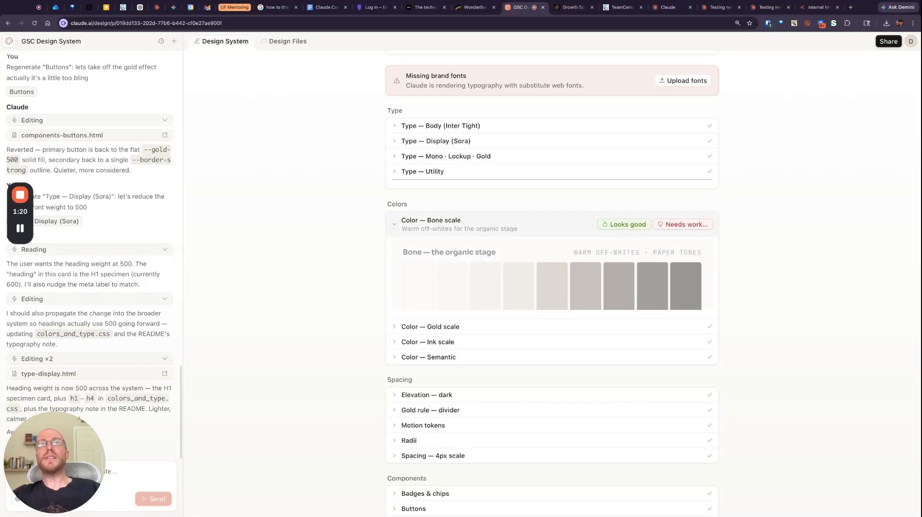
{"action": "left_click", "coordinate": [474, 326]}
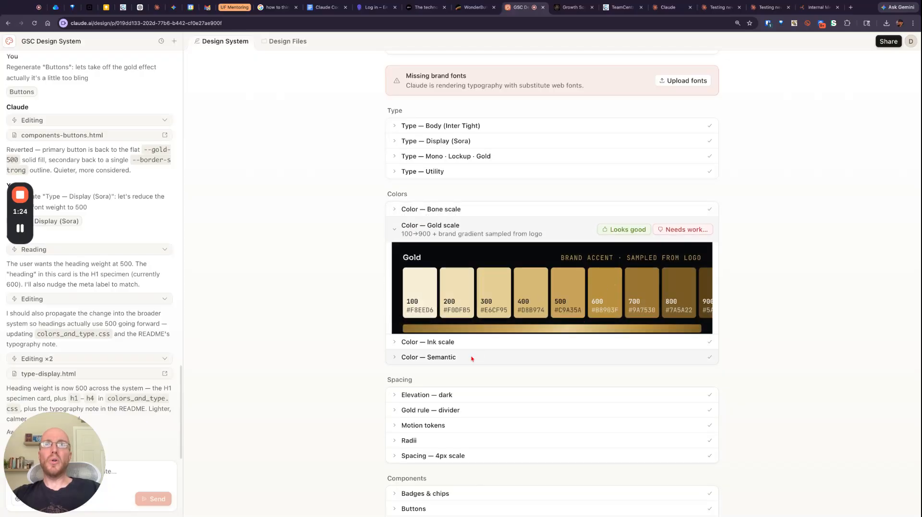
{"action": "left_click", "coordinate": [691, 233]}
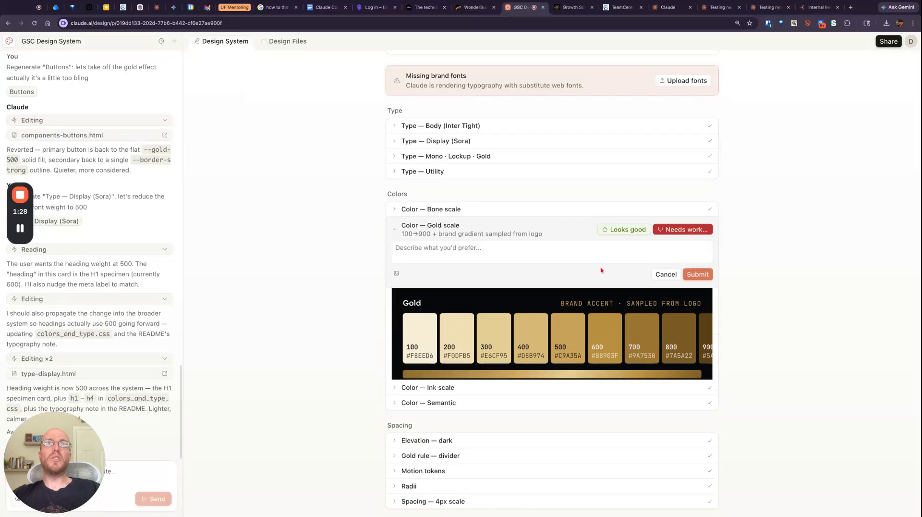
{"action": "left_click", "coordinate": [662, 274]}
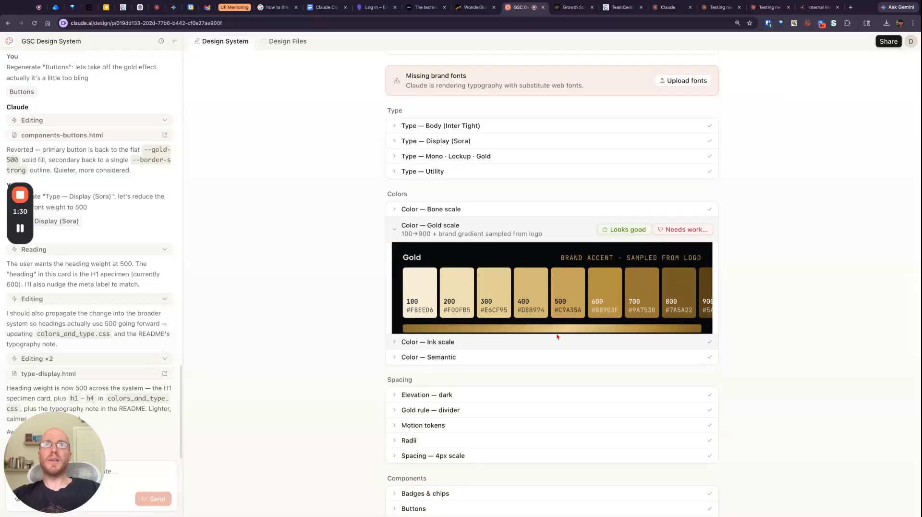
{"action": "left_click", "coordinate": [489, 346]}
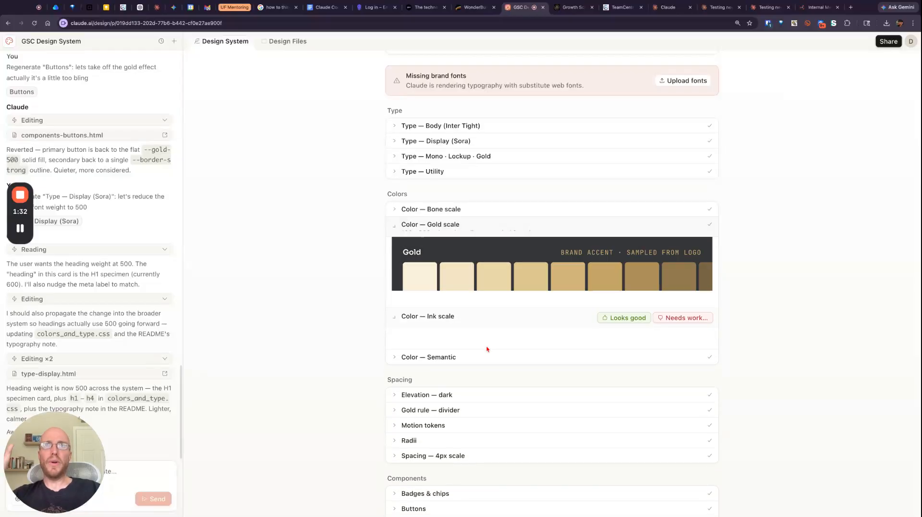
{"action": "left_click", "coordinate": [488, 354]}
Step: Preview the Elevation — dark and Gold rule — divider cards among the spacing elements
{"action": "scroll", "coordinate": [490, 313], "scroll_direction": "down", "scroll_amount": 3}
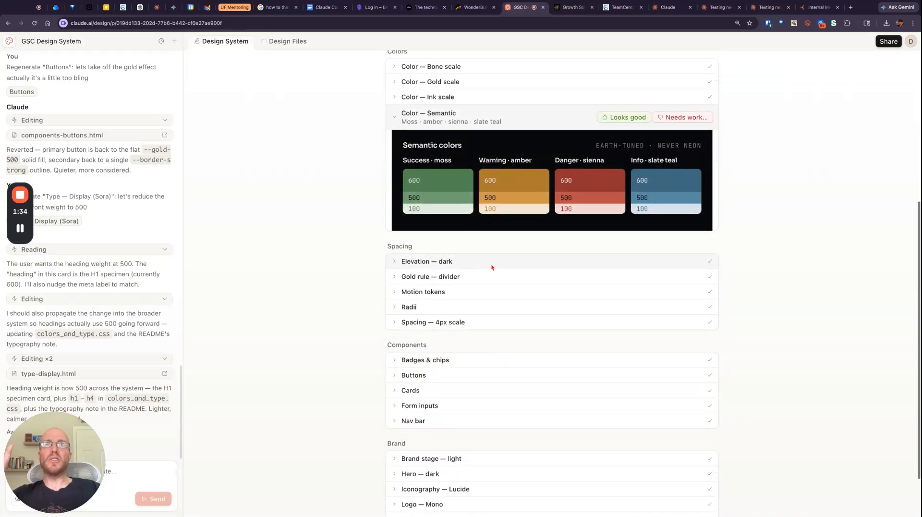
{"action": "left_click", "coordinate": [487, 268]}
{"action": "left_click", "coordinate": [485, 273]}
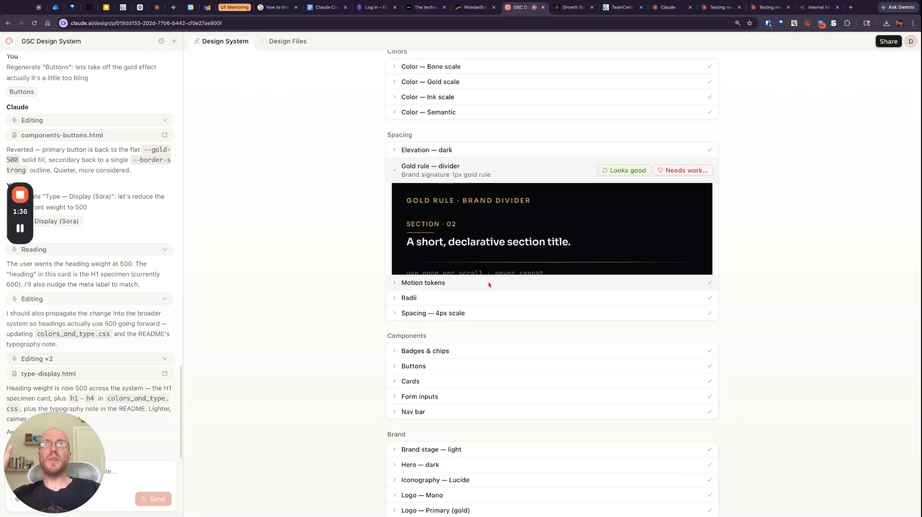
Step: Preview the Buttons, Badges & chips and Form inputs cards among the design system's components
{"action": "left_click", "coordinate": [475, 366]}
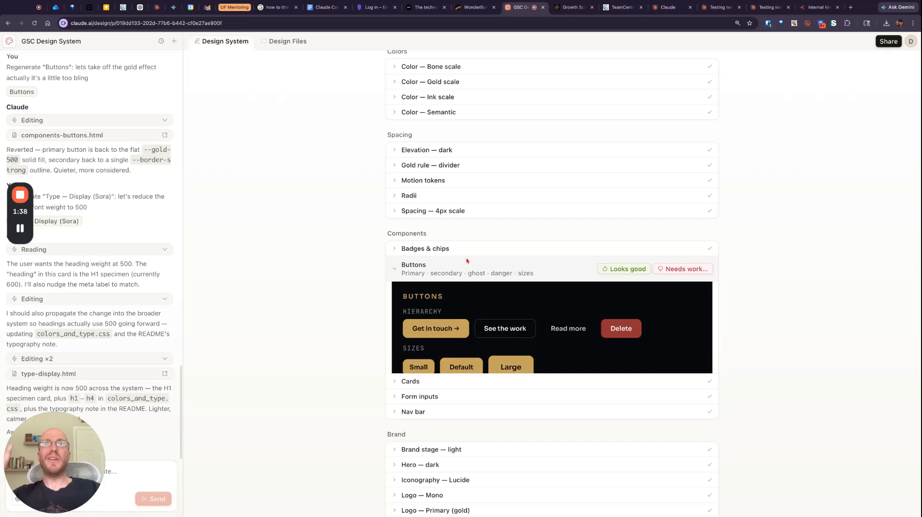
{"action": "left_click", "coordinate": [469, 254]}
{"action": "left_click", "coordinate": [469, 385]}
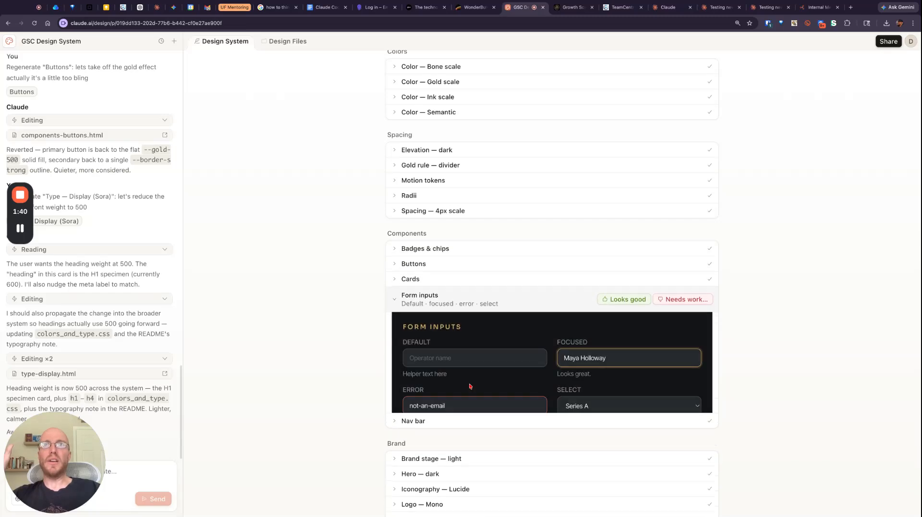
Step: Preview the Brand stage — light and Hero — dark cards among the brand elements
{"action": "scroll", "coordinate": [470, 386], "scroll_direction": "down", "scroll_amount": 2}
{"action": "left_click", "coordinate": [470, 389]}
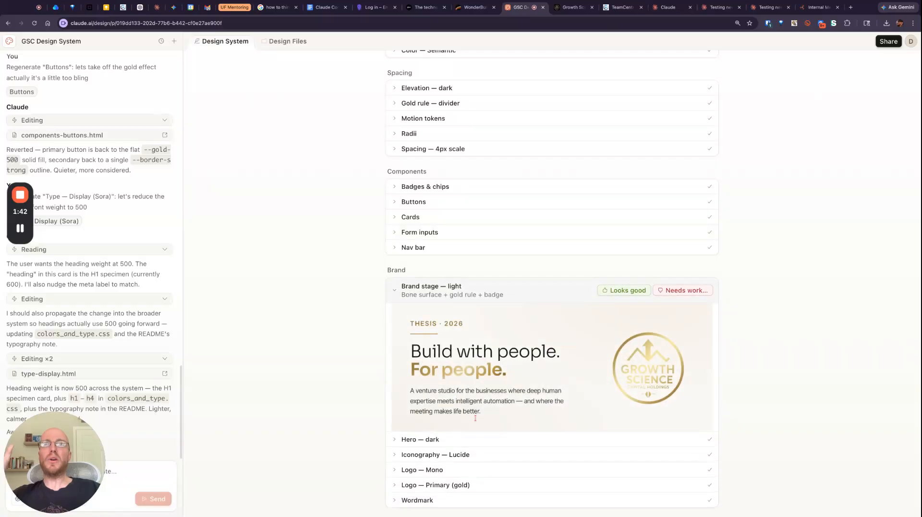
{"action": "left_click", "coordinate": [479, 444]}
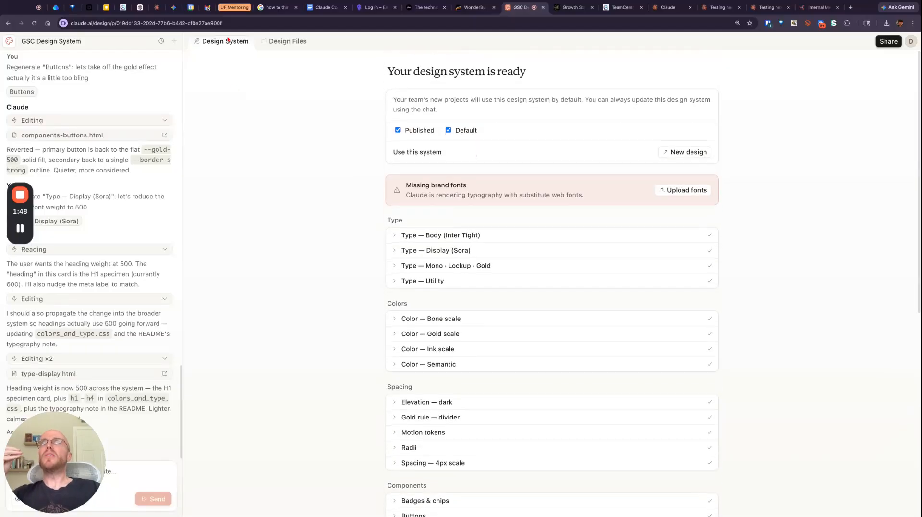
Step: Check the folders and files stored in the GSC Design System project and return to the designs overview
{"action": "left_click", "coordinate": [284, 42]}
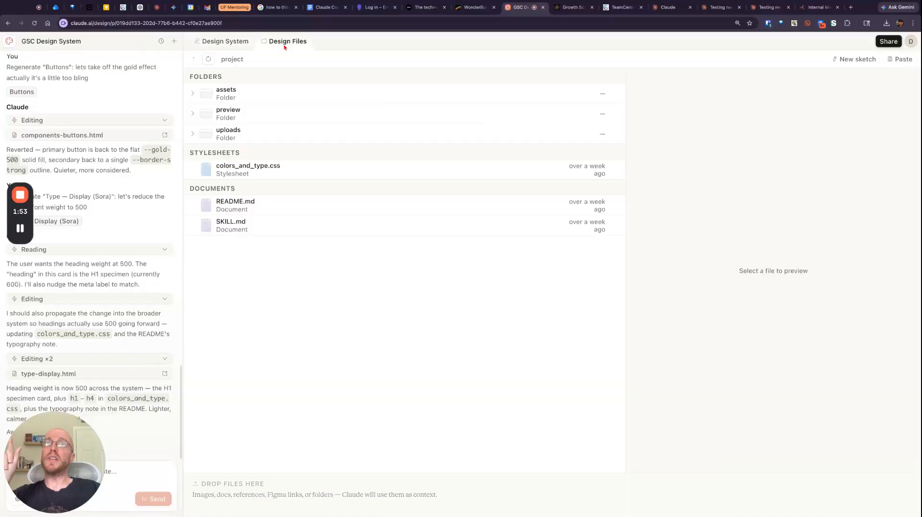
{"action": "left_click", "coordinate": [218, 43]}
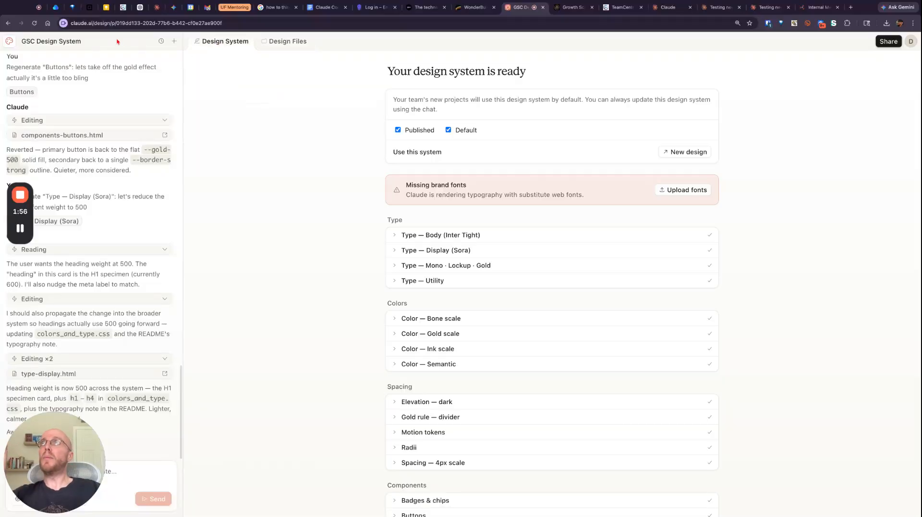
{"action": "left_click", "coordinate": [10, 43]}
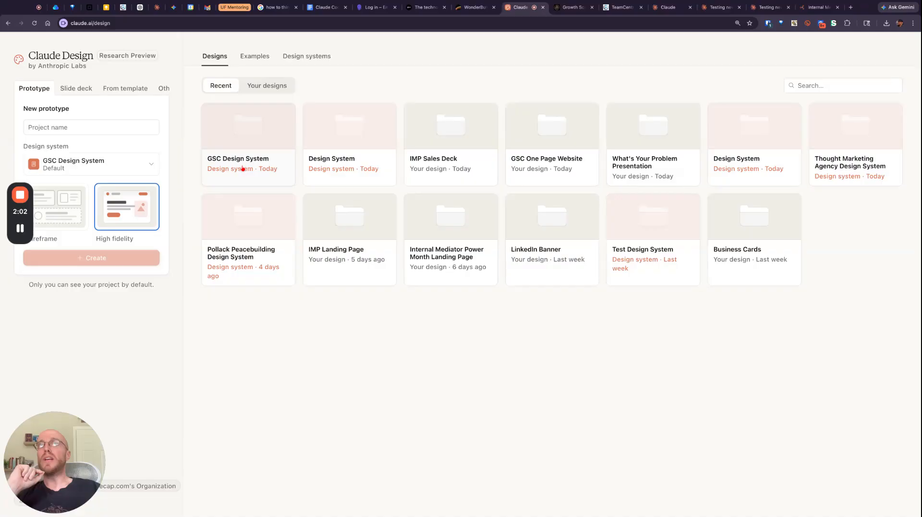
Step: Open the GSC One Page Website design and review its page from the hero to the Ventures section
{"action": "left_click", "coordinate": [571, 165]}
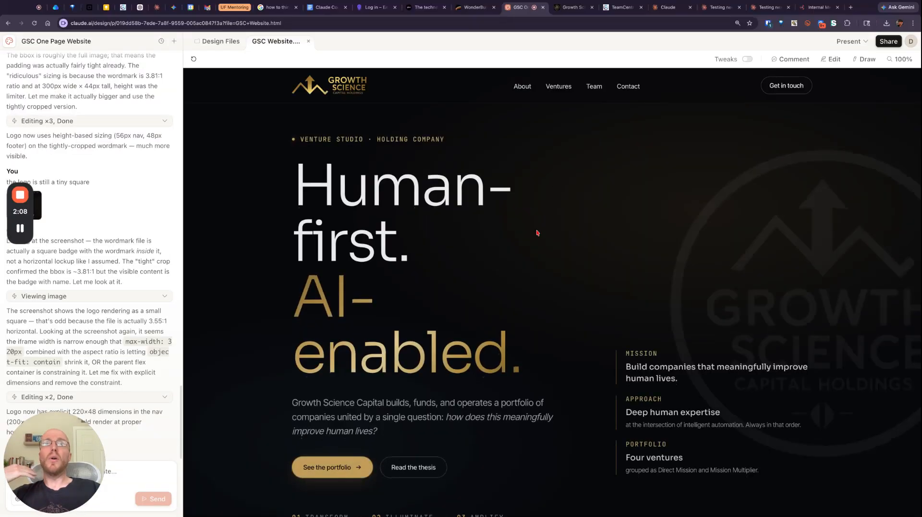
{"action": "scroll", "coordinate": [533, 276], "scroll_direction": "down", "scroll_amount": 6}
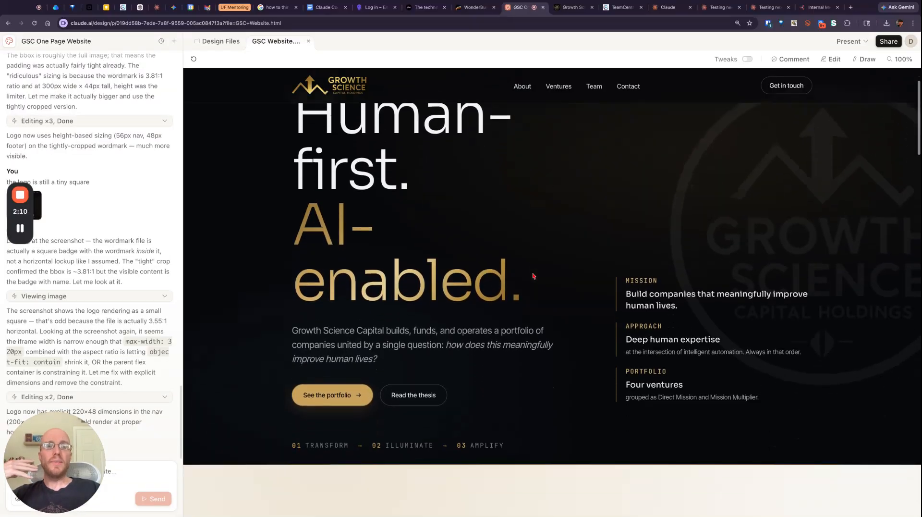
{"action": "scroll", "coordinate": [552, 293], "scroll_direction": "down", "scroll_amount": 6}
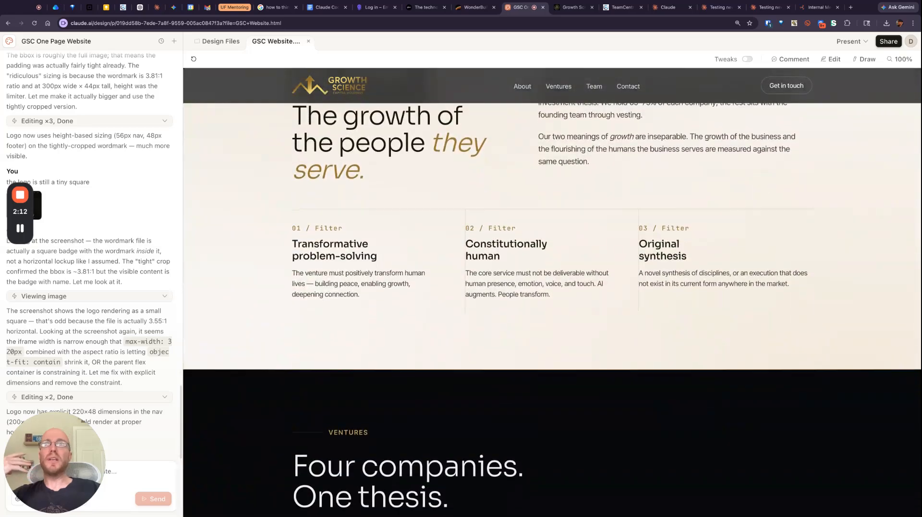
{"action": "scroll", "coordinate": [552, 293], "scroll_direction": "up", "scroll_amount": 4}
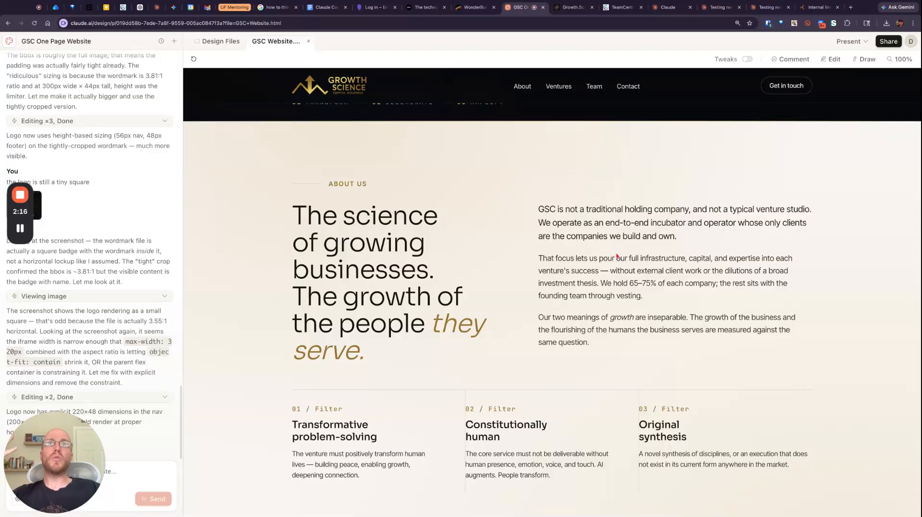
{"action": "scroll", "coordinate": [617, 256], "scroll_direction": "up", "scroll_amount": 8}
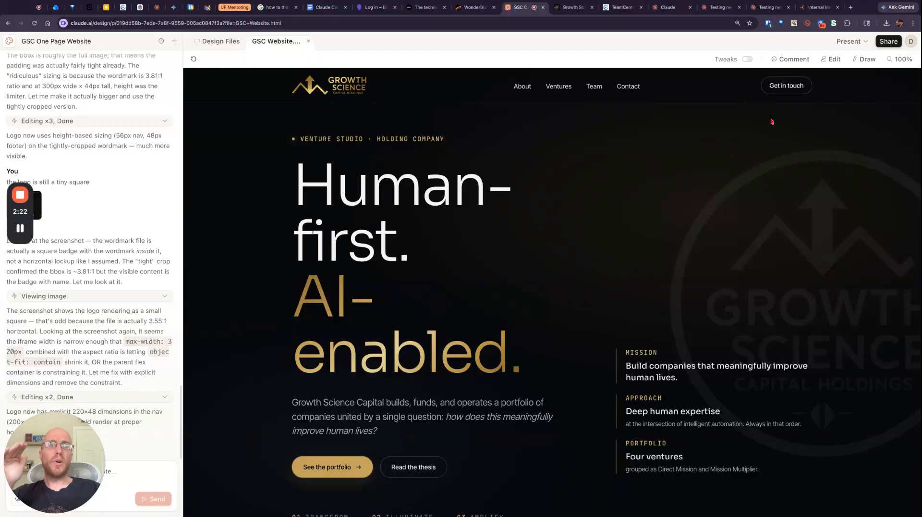
Step: Show the typography, size and box properties of the "Human-first." hero heading in edit mode, and leave edit mode
{"action": "left_click", "coordinate": [837, 61]}
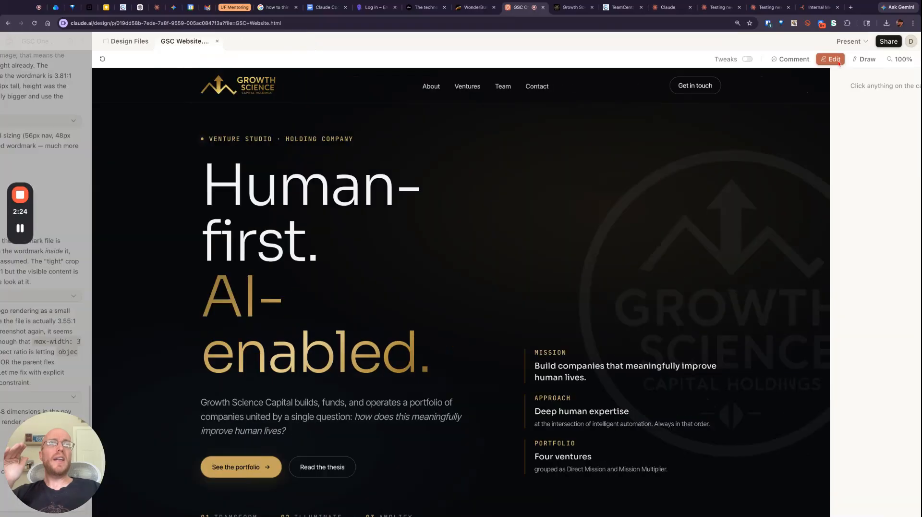
{"action": "left_click", "coordinate": [371, 211]}
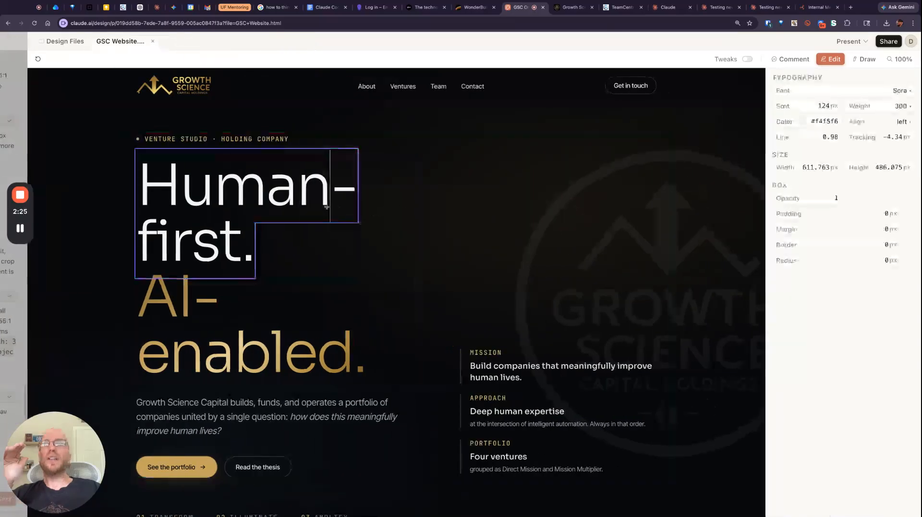
{"action": "left_click", "coordinate": [833, 59]}
Step: Show the comment mode on the website page, look over the page with it active, and close it
{"action": "left_click", "coordinate": [805, 61]}
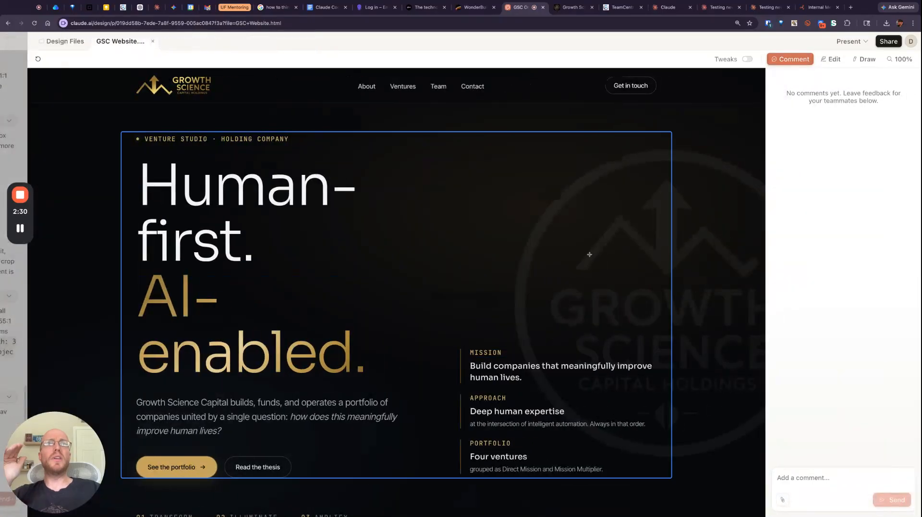
{"action": "scroll", "coordinate": [587, 253], "scroll_direction": "down", "scroll_amount": 5}
{"action": "scroll", "coordinate": [586, 253], "scroll_direction": "up", "scroll_amount": 6}
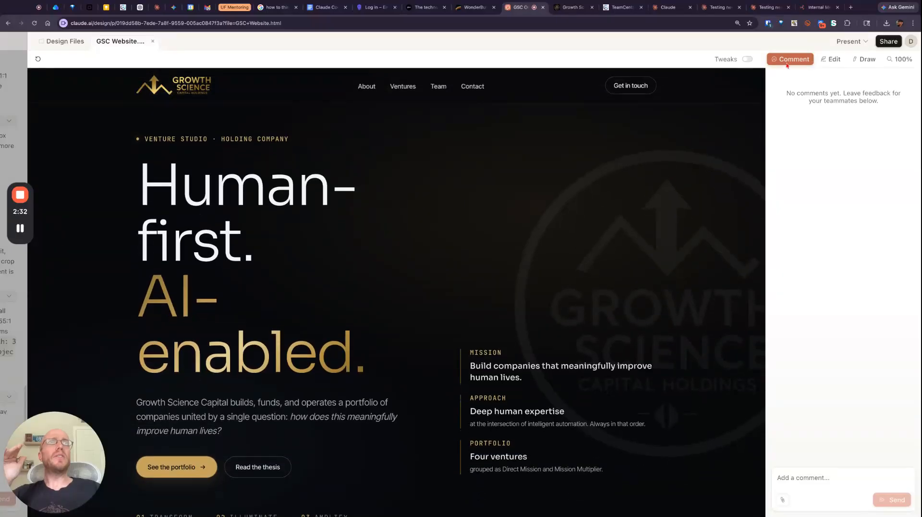
{"action": "left_click", "coordinate": [791, 60]}
Step: Draw a freehand red ellipse around the end of the word "enabled." in the hero heading
{"action": "left_click", "coordinate": [864, 59]}
{"action": "mouse_move", "coordinate": [467, 328]}
{"action": "left_mouse_down"}
{"action": "mouse_move", "coordinate": [372, 361]}
{"action": "mouse_move", "coordinate": [467, 326]}
{"action": "left_mouse_up"}
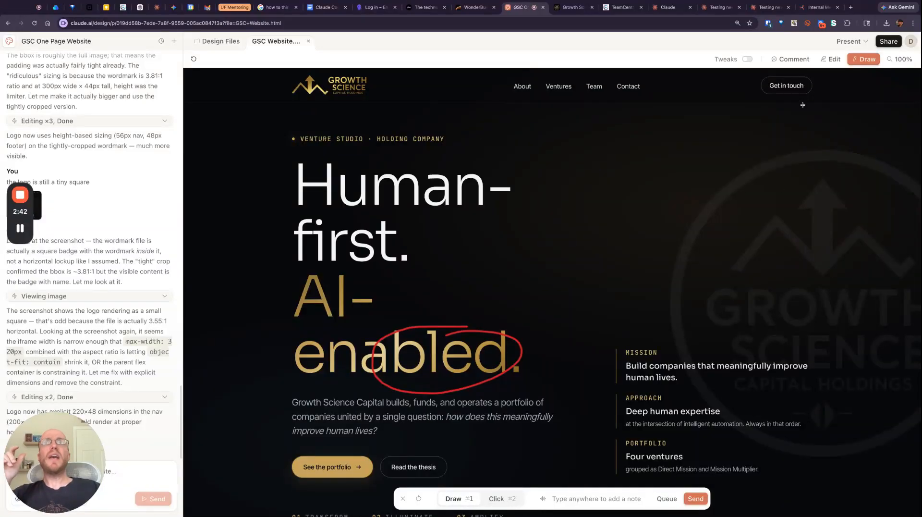
Step: Show the design's sharing and export options, and switch to the live Growth Science Capital website to view its page
{"action": "left_click", "coordinate": [889, 41]}
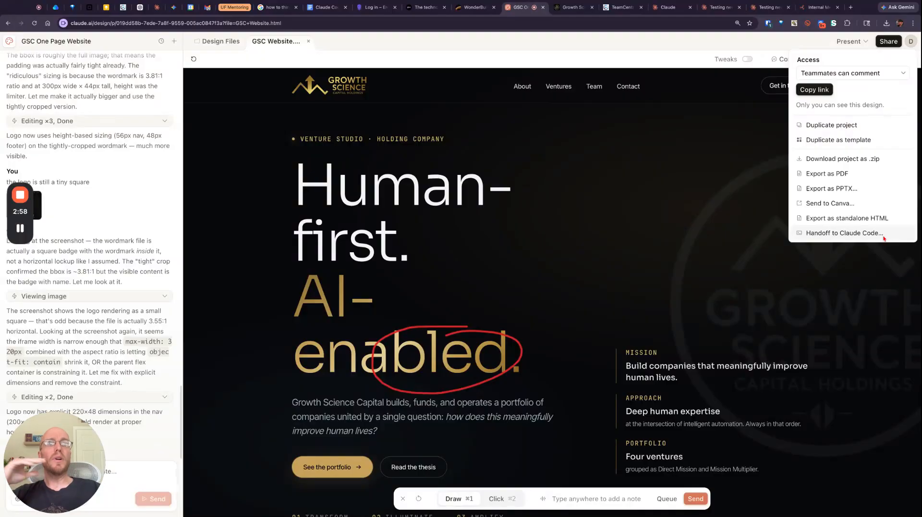
{"action": "left_click", "coordinate": [570, 7]}
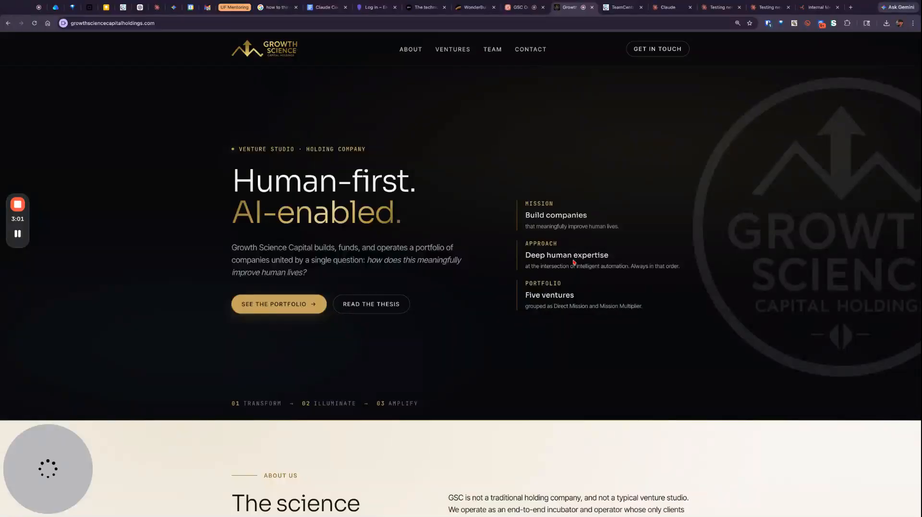
{"action": "scroll", "coordinate": [574, 261], "scroll_direction": "down", "scroll_amount": 5}
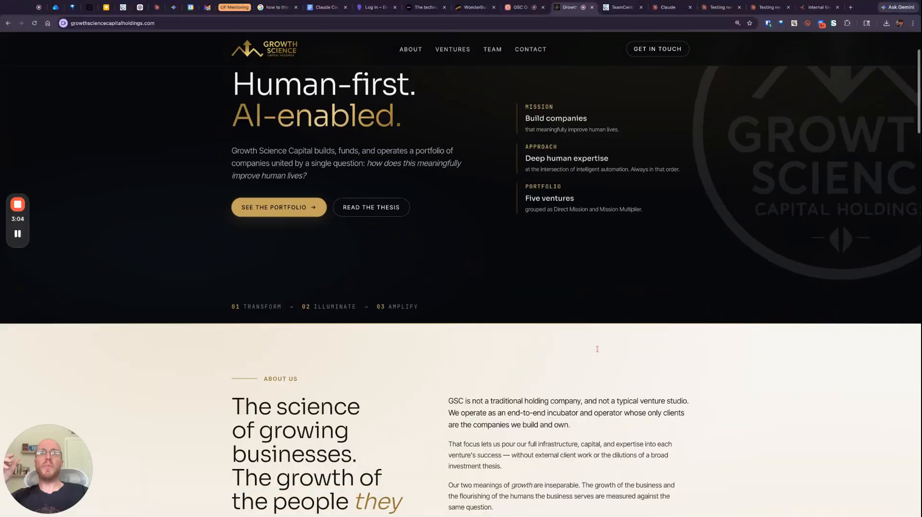
Step: Look through the live Growth Science Capital page from the hero to the contact form and footer, and return to its start
{"action": "scroll", "coordinate": [597, 349], "scroll_direction": "down", "scroll_amount": 5}
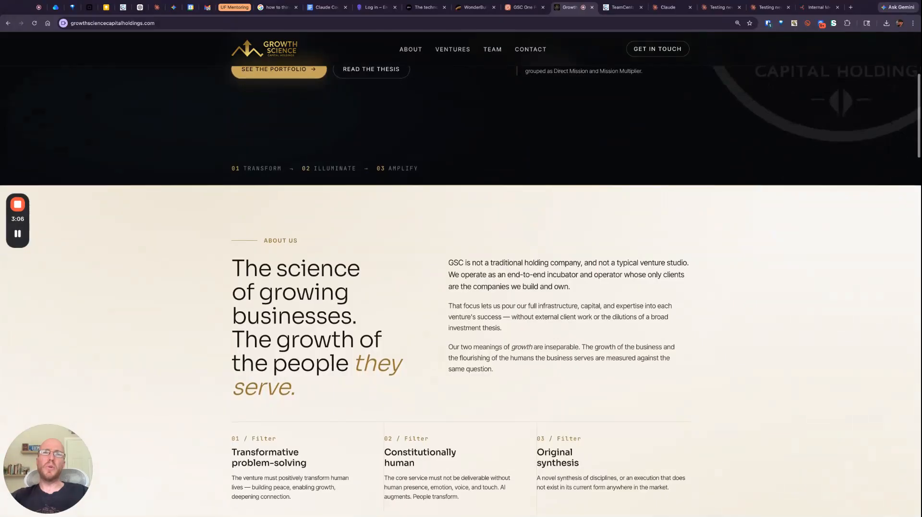
{"action": "scroll", "coordinate": [461, 279], "scroll_direction": "down", "scroll_amount": 9}
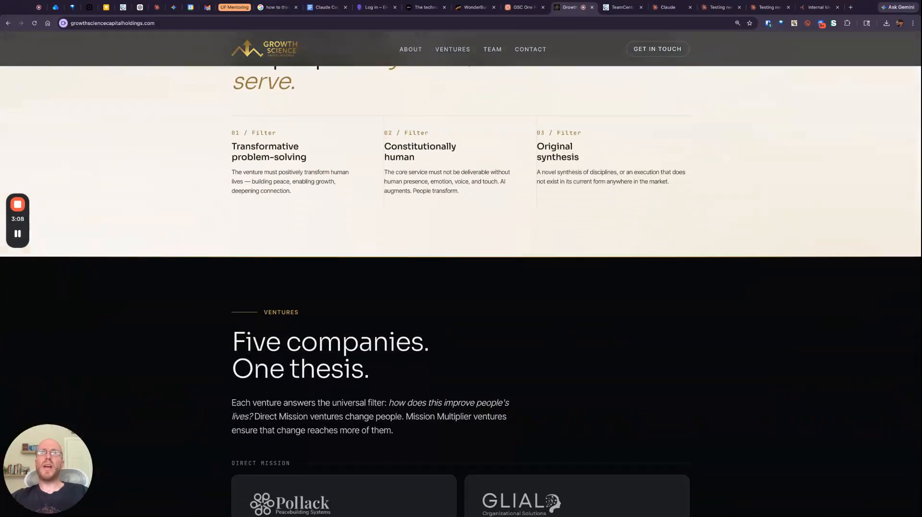
{"action": "scroll", "coordinate": [585, 412], "scroll_direction": "down", "scroll_amount": 8}
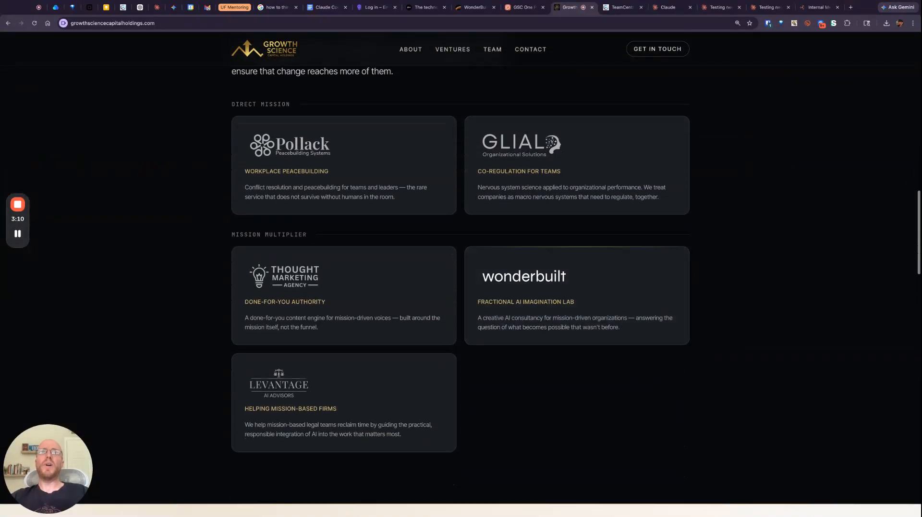
{"action": "scroll", "coordinate": [585, 411], "scroll_direction": "down", "scroll_amount": 12}
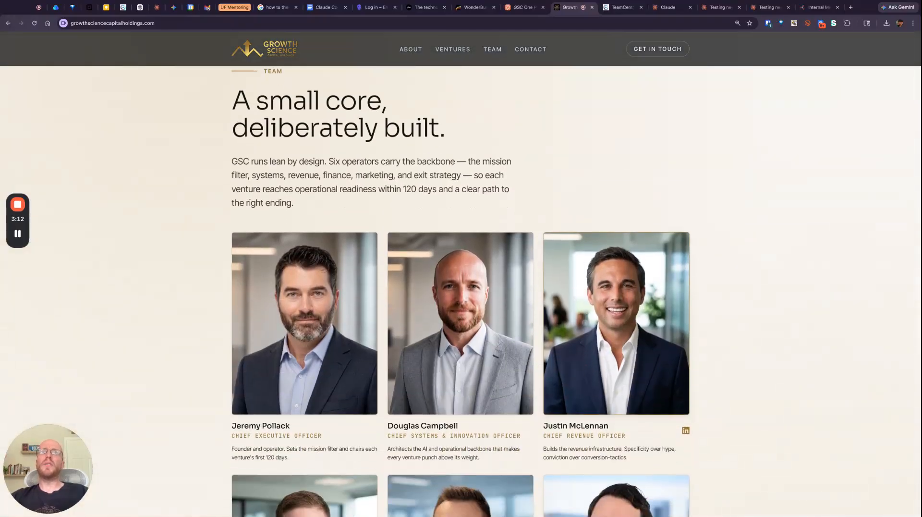
{"action": "scroll", "coordinate": [578, 310], "scroll_direction": "down", "scroll_amount": 10}
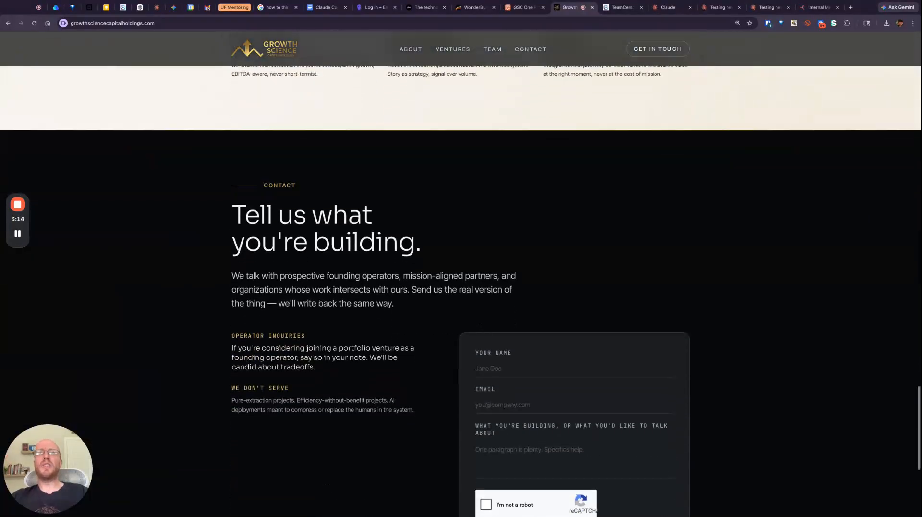
{"action": "scroll", "coordinate": [578, 310], "scroll_direction": "down", "scroll_amount": 1}
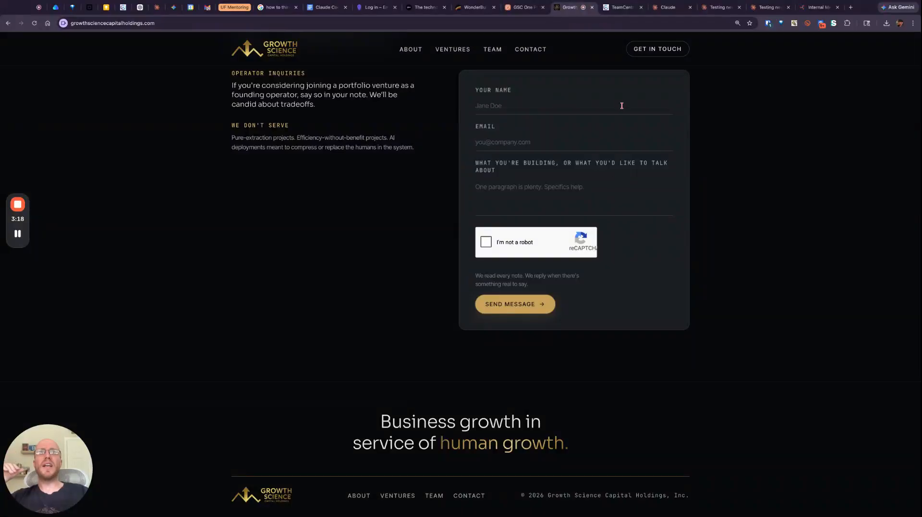
{"action": "scroll", "coordinate": [622, 104], "scroll_direction": "up", "scroll_amount": 20}
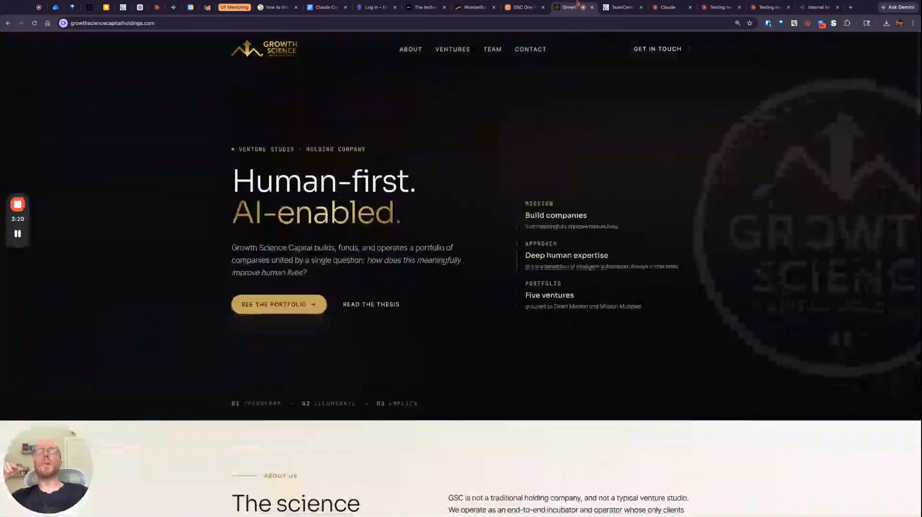
Step: Switch back to Claude Design, close the website's sharing options, and open the "What's Your Problem Presentation" project
{"action": "left_click", "coordinate": [524, 8]}
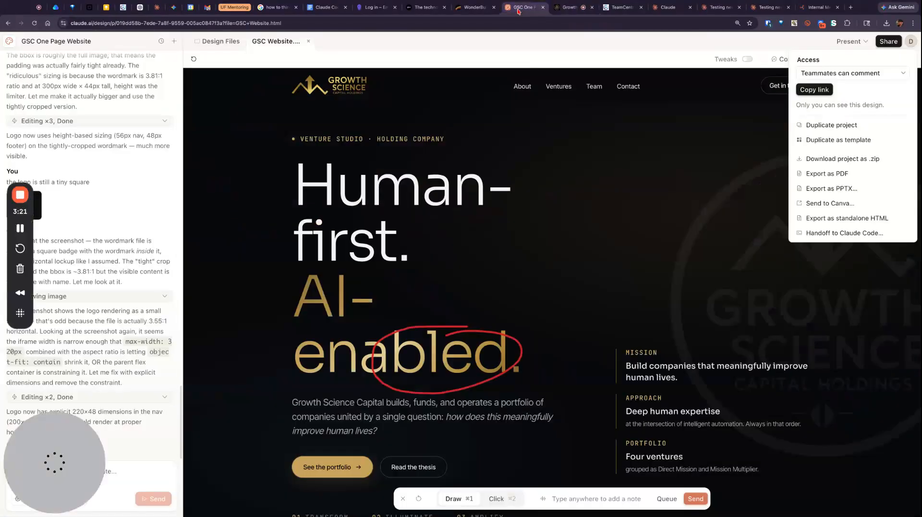
{"action": "key", "text": "Escape"}
{"action": "left_click", "coordinate": [8, 42]}
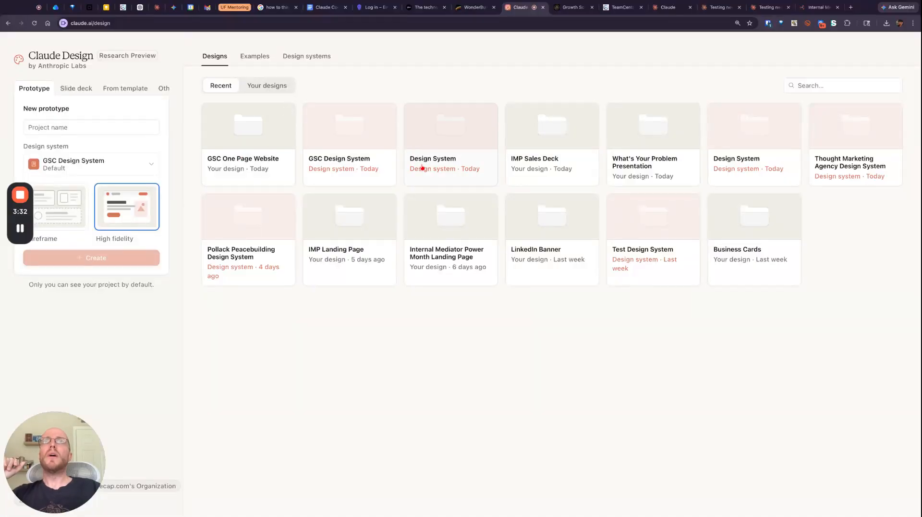
{"action": "left_click", "coordinate": [663, 167]}
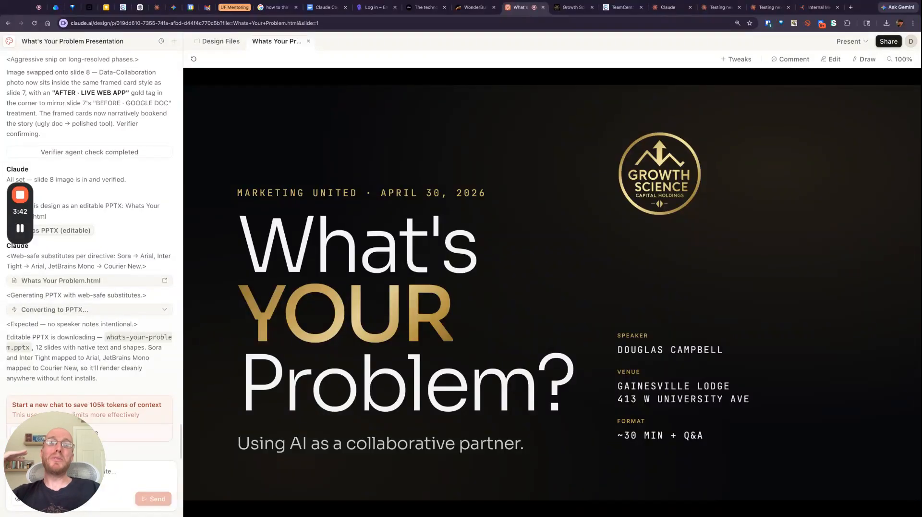
Step: Advance the presentation from slide 1 to slide 4, and show edit mode on the "We're using a collaborator like a vending machine." slide
{"action": "mouse_move", "coordinate": [514, 287]}
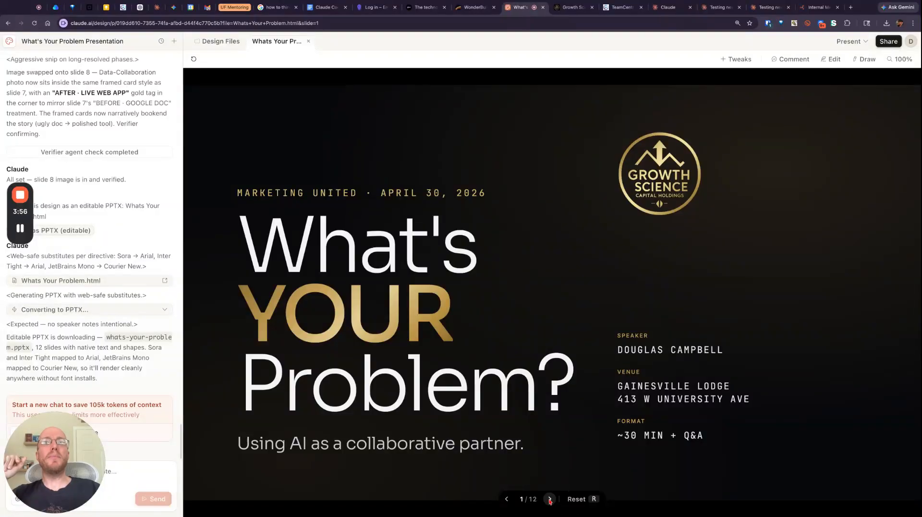
{"action": "left_click", "coordinate": [550, 500]}
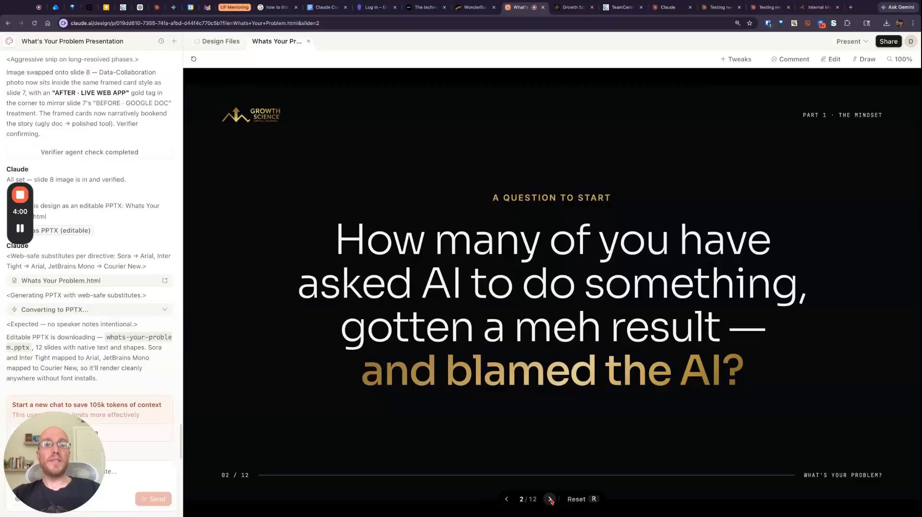
{"action": "left_click", "coordinate": [550, 500]}
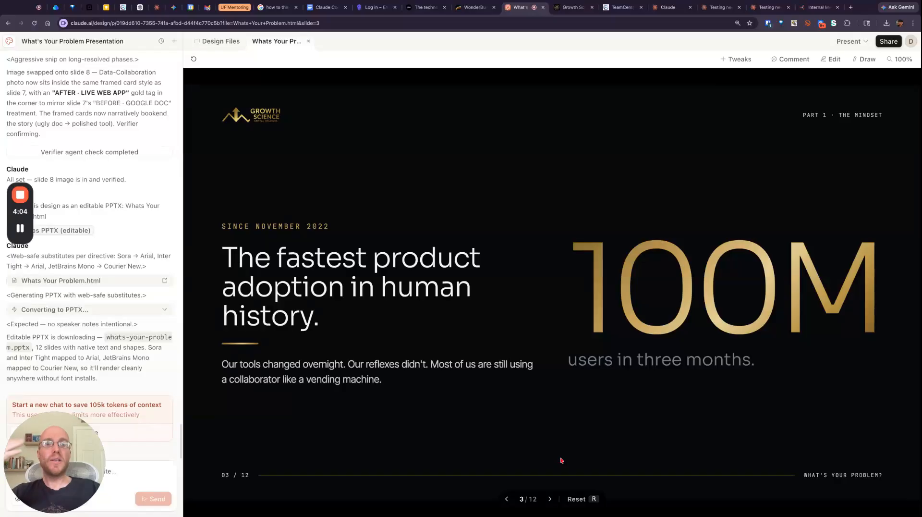
{"action": "left_click", "coordinate": [550, 499]}
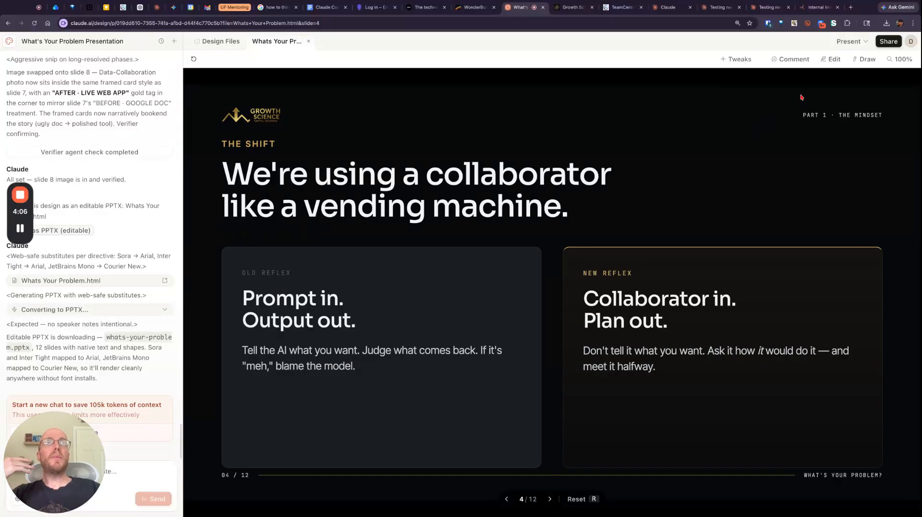
{"action": "left_click", "coordinate": [835, 59]}
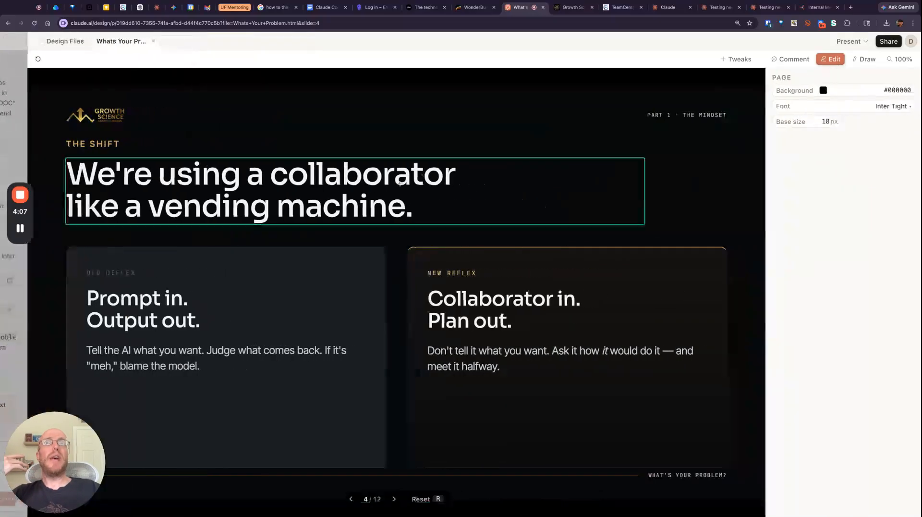
Step: Show slide 4 in full-screen presentation and exit it, and show the presentation's sharing and export options
{"action": "left_click", "coordinate": [849, 42]}
{"action": "left_click", "coordinate": [854, 74]}
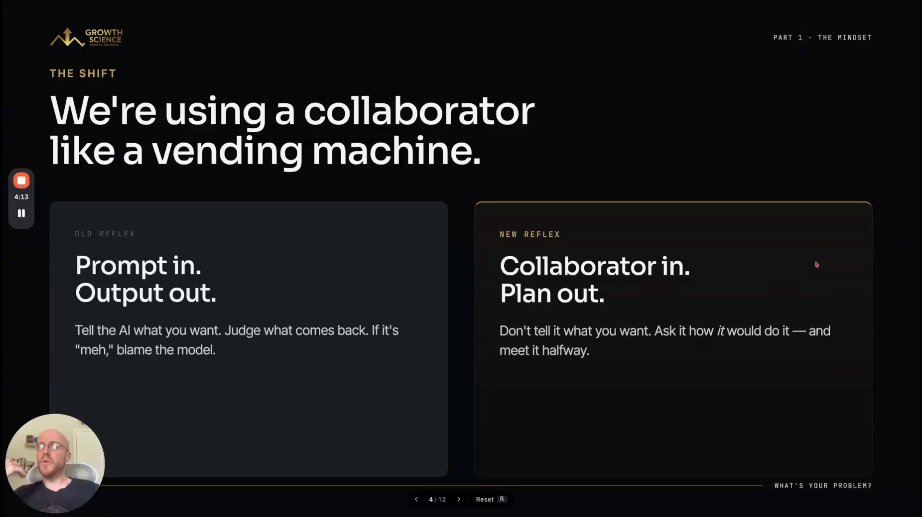
{"action": "key", "text": "Escape"}
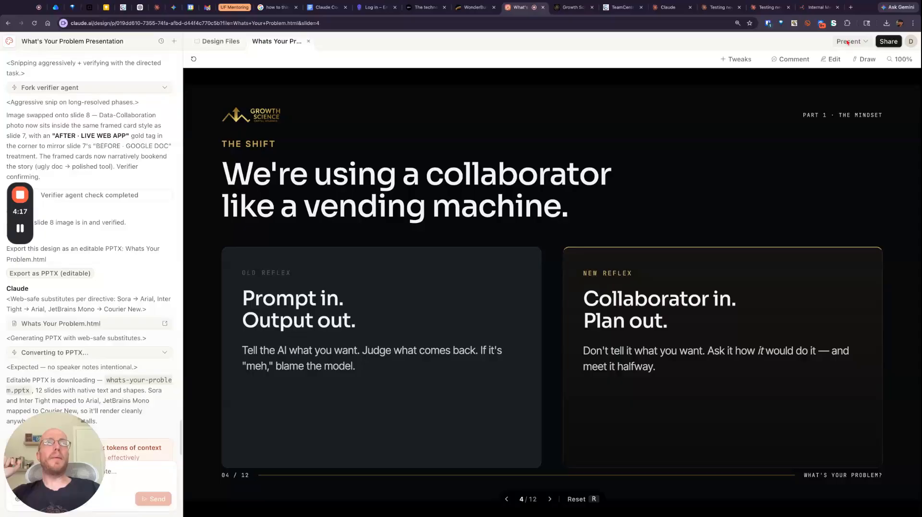
{"action": "left_click", "coordinate": [889, 42]}
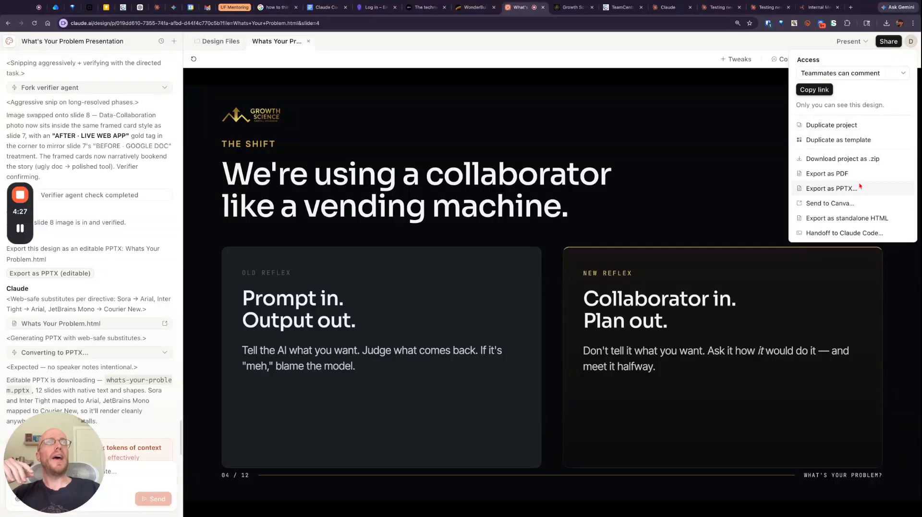
{"action": "left_click", "coordinate": [752, 46]}
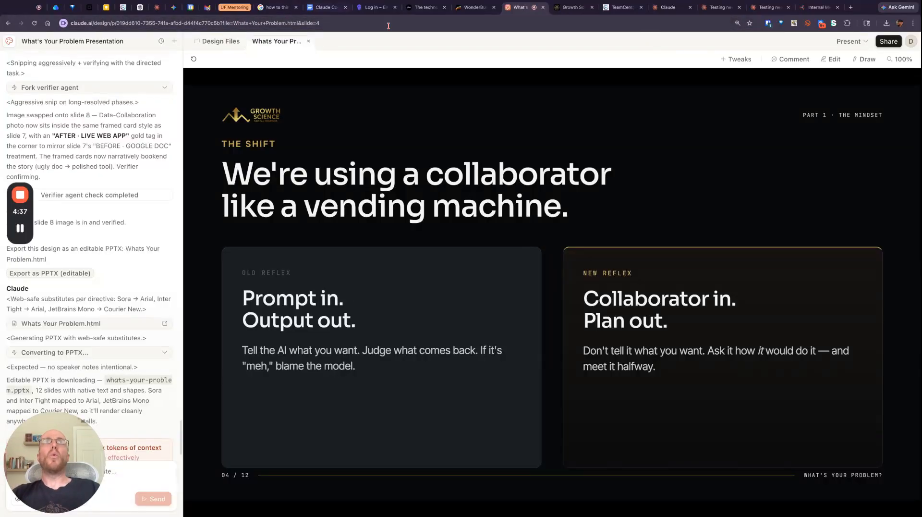
Step: Switch to TeamCentral and open the Company BrandBot at an enlarged page zoom to show its design system download link
{"action": "left_click", "coordinate": [620, 8]}
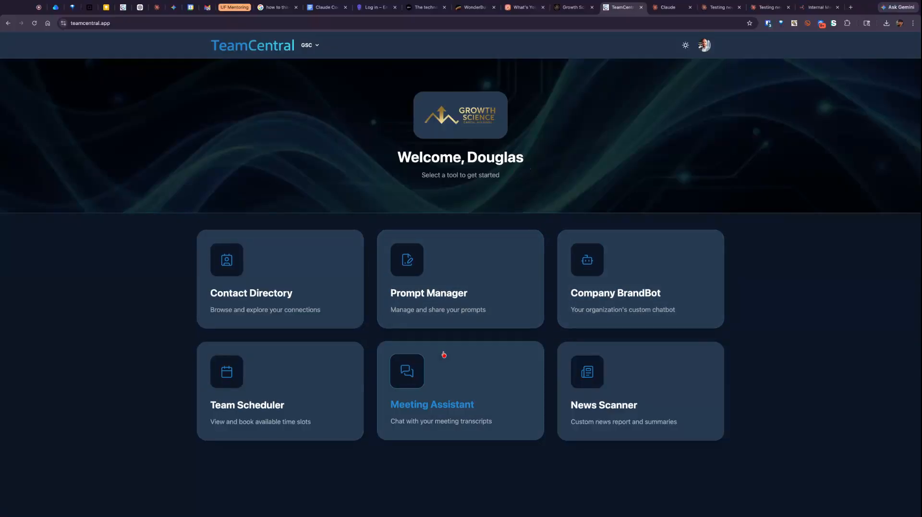
{"action": "left_click", "coordinate": [644, 292]}
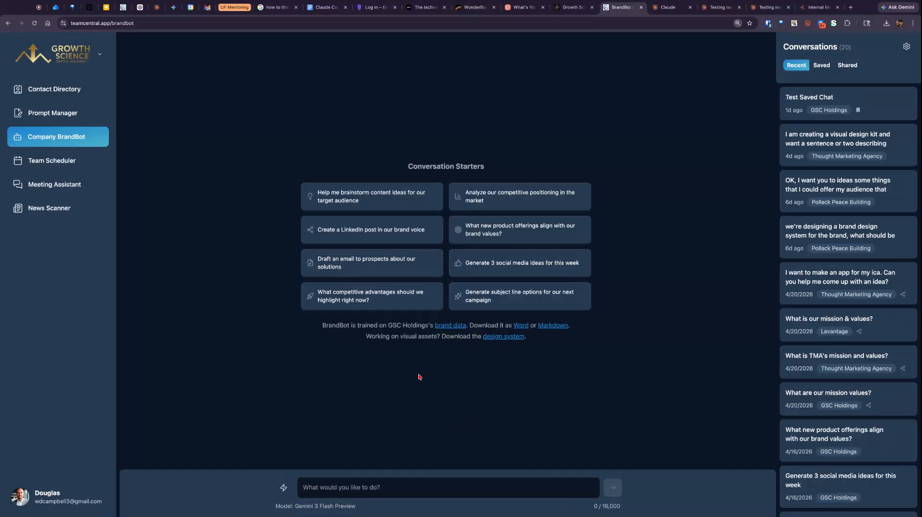
{"action": "key", "text": "ctrl+plus"}
{"action": "key", "text": "ctrl+plus"}
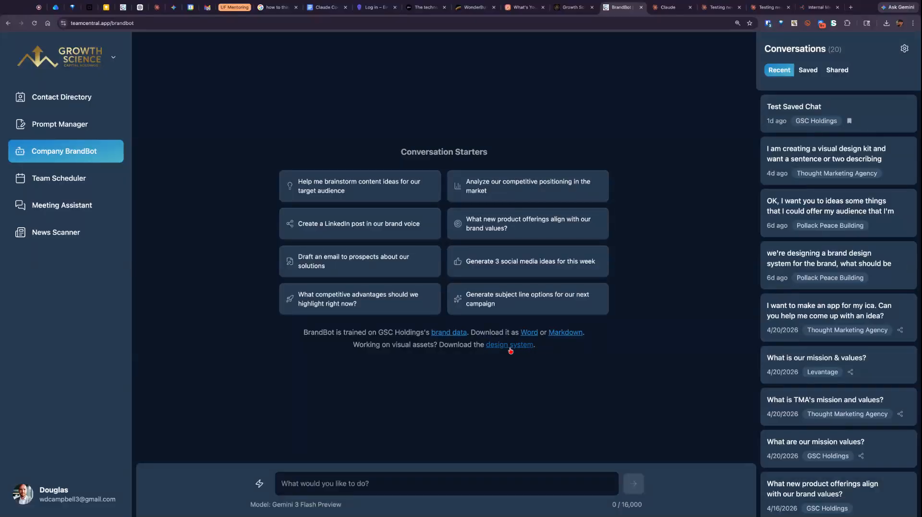
Step: Switch back to Claude Design and show the design files of the GSC Design System project
{"action": "left_click", "coordinate": [520, 9]}
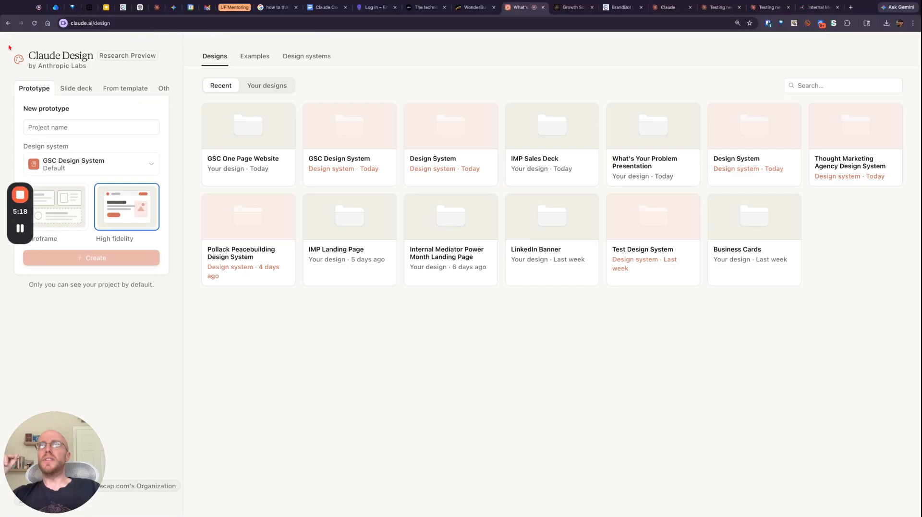
{"action": "left_click", "coordinate": [9, 41]}
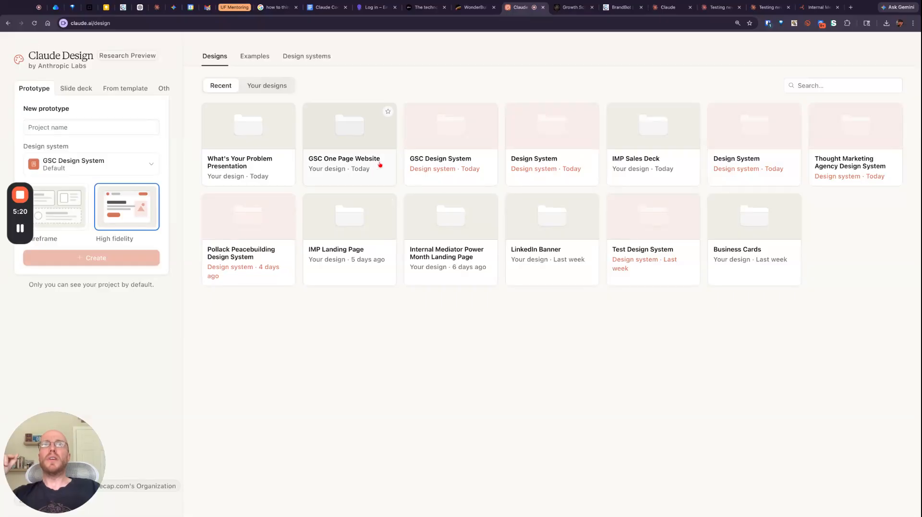
{"action": "left_click", "coordinate": [440, 161]}
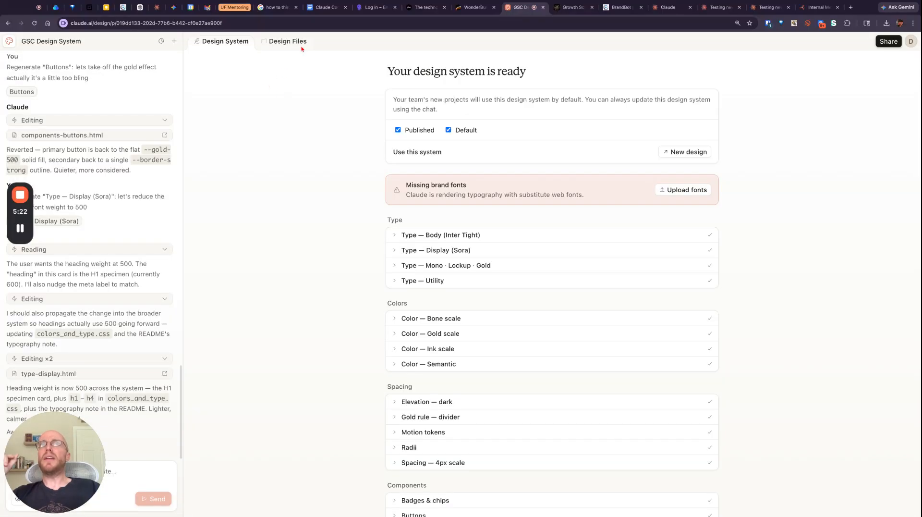
{"action": "left_click", "coordinate": [294, 42]}
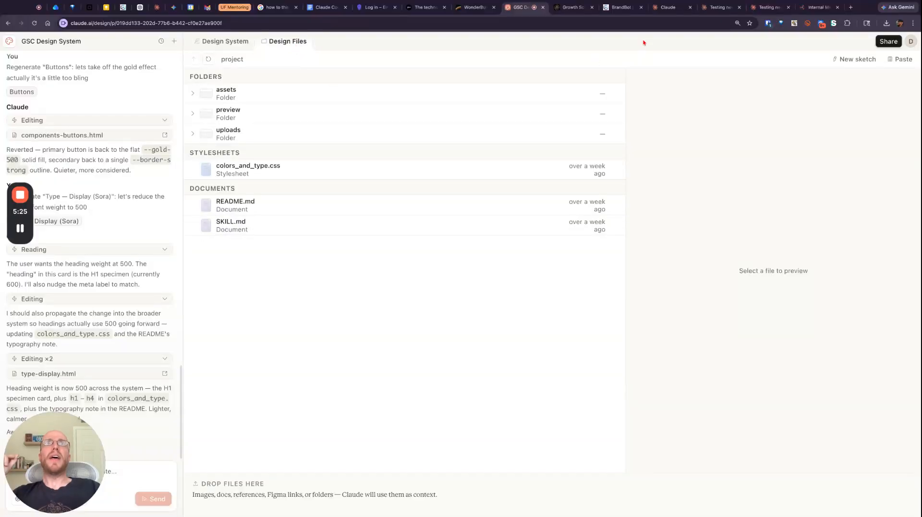
Step: Switch to TeamCentral and show the MCP Connector section in the account's integration settings
{"action": "left_click", "coordinate": [623, 8]}
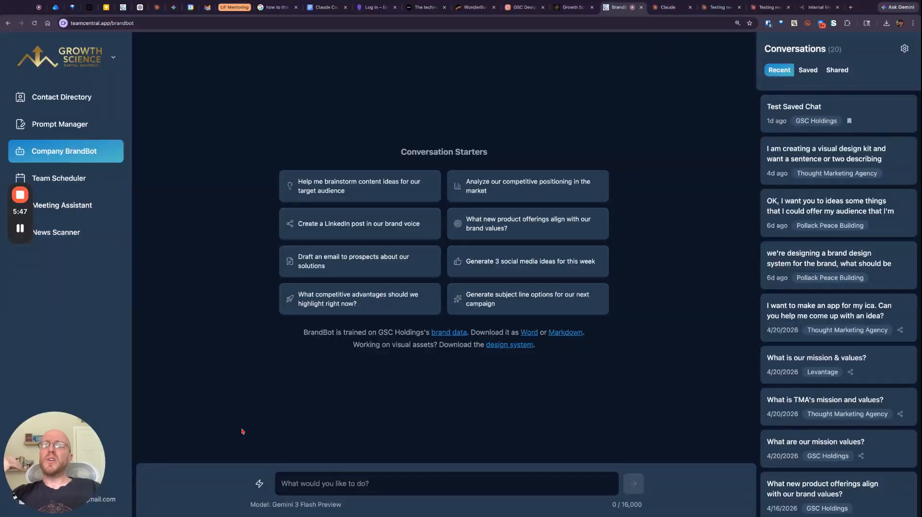
{"action": "left_click", "coordinate": [110, 503]}
{"action": "left_click", "coordinate": [100, 361]}
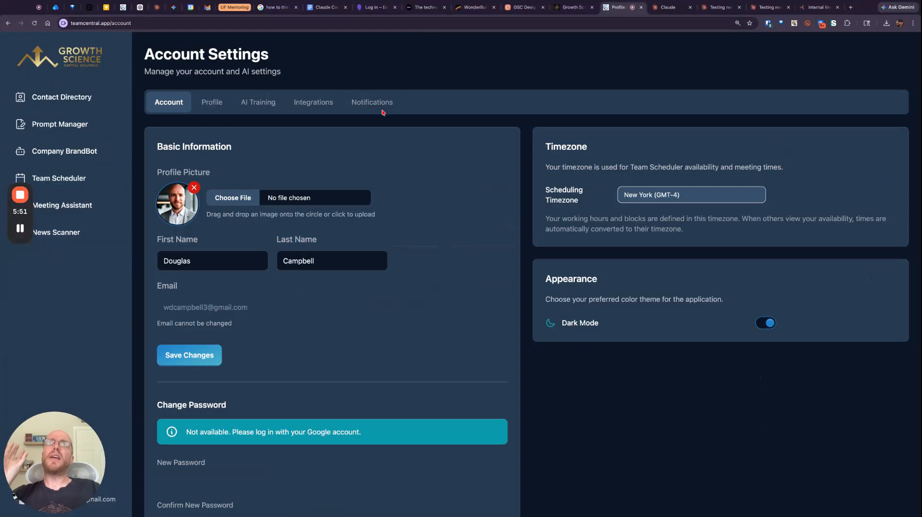
{"action": "left_click", "coordinate": [318, 104]}
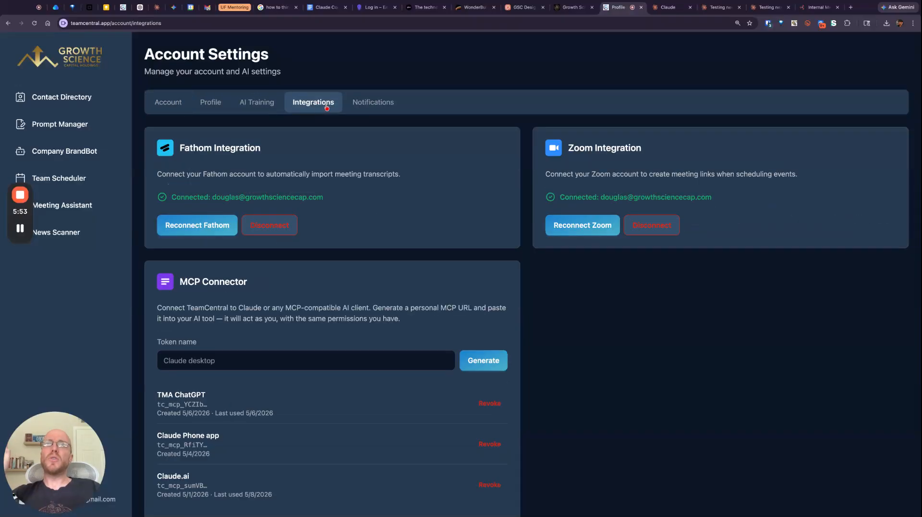
{"action": "scroll", "coordinate": [314, 261], "scroll_direction": "down", "scroll_amount": 3}
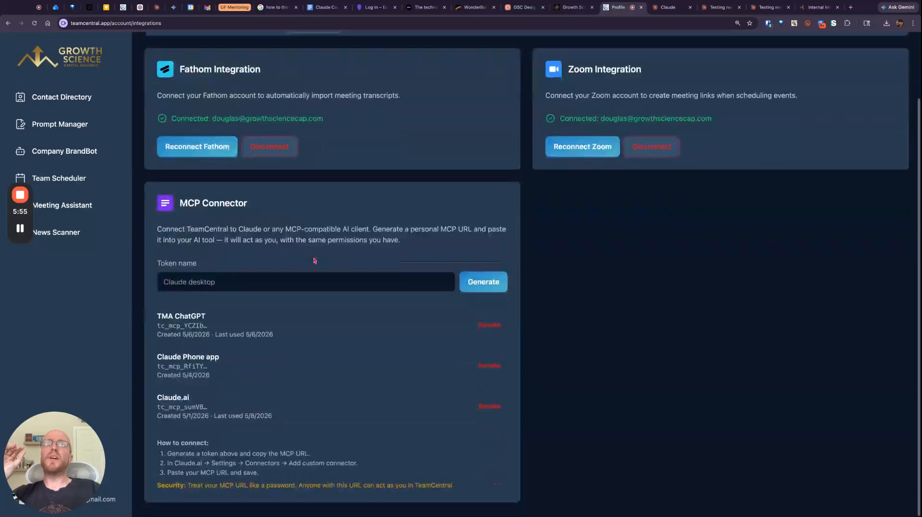
Step: Switch to Claude's connector settings and highlight the custom TeamCentral connector in the list
{"action": "left_click", "coordinate": [668, 8]}
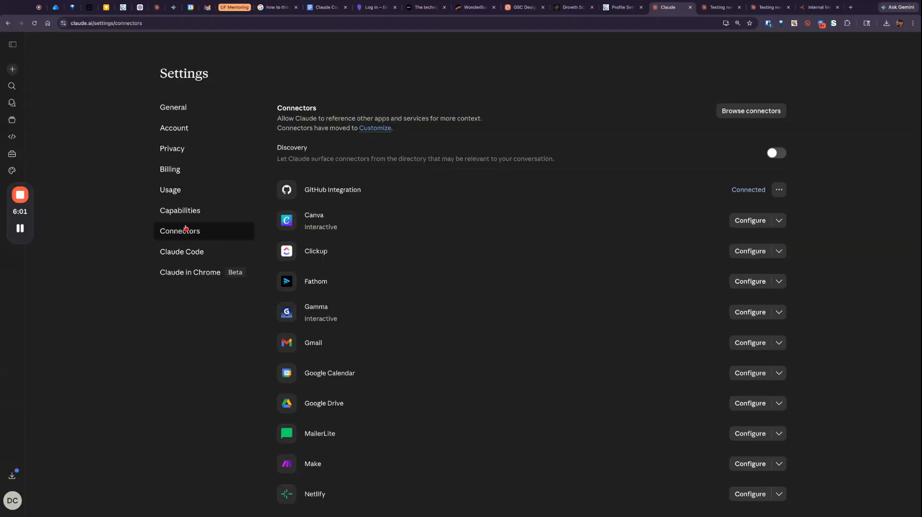
{"action": "scroll", "coordinate": [327, 292], "scroll_direction": "down", "scroll_amount": 6}
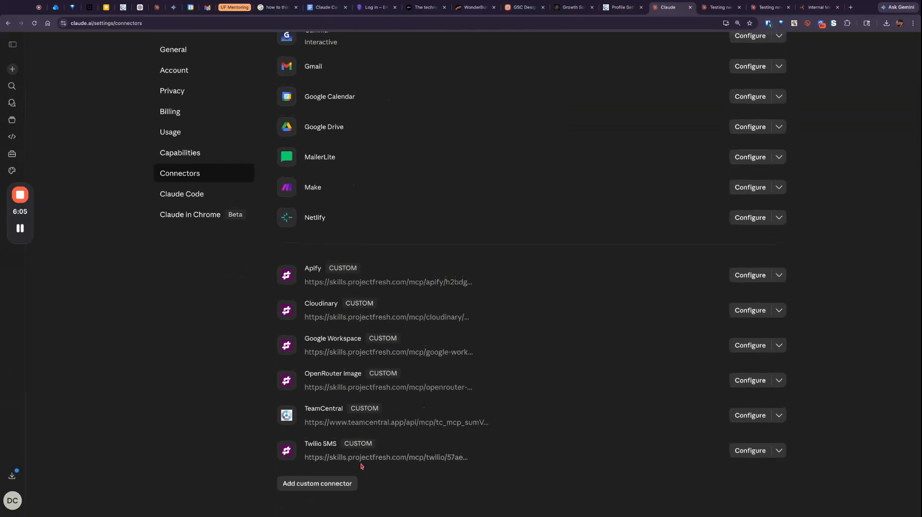
{"action": "left_click_drag", "start_coordinate": [306, 407], "coordinate": [367, 408]}
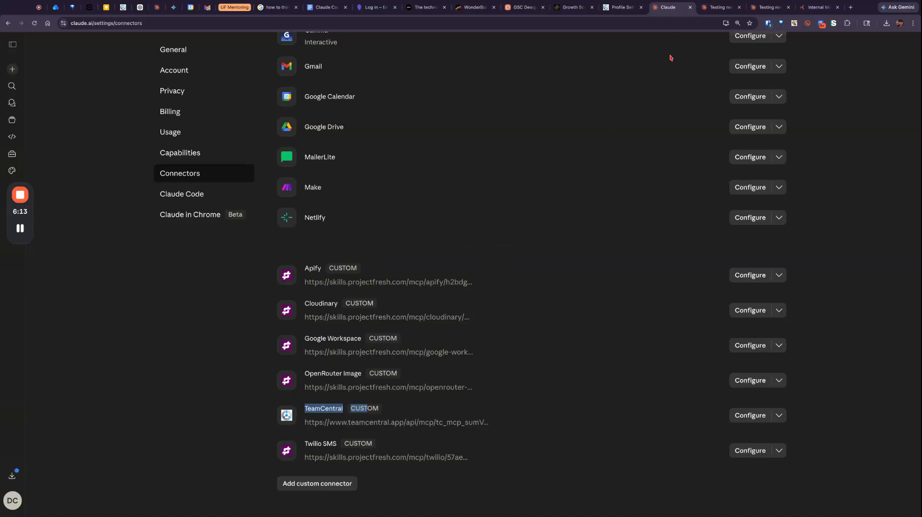
Step: Show the "Testing new teamCentral mCP" chat in Claude, and switch back to TeamCentral's integration settings
{"action": "left_click", "coordinate": [720, 7]}
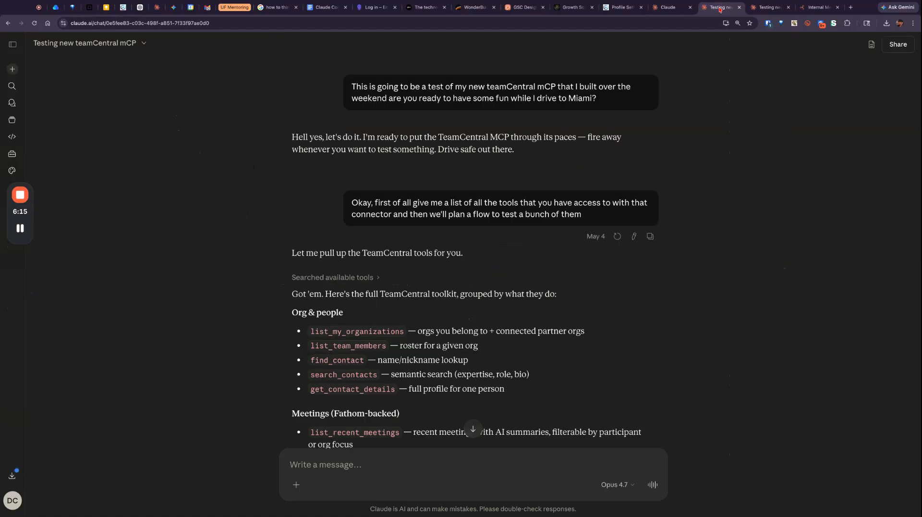
{"action": "left_click", "coordinate": [613, 8]}
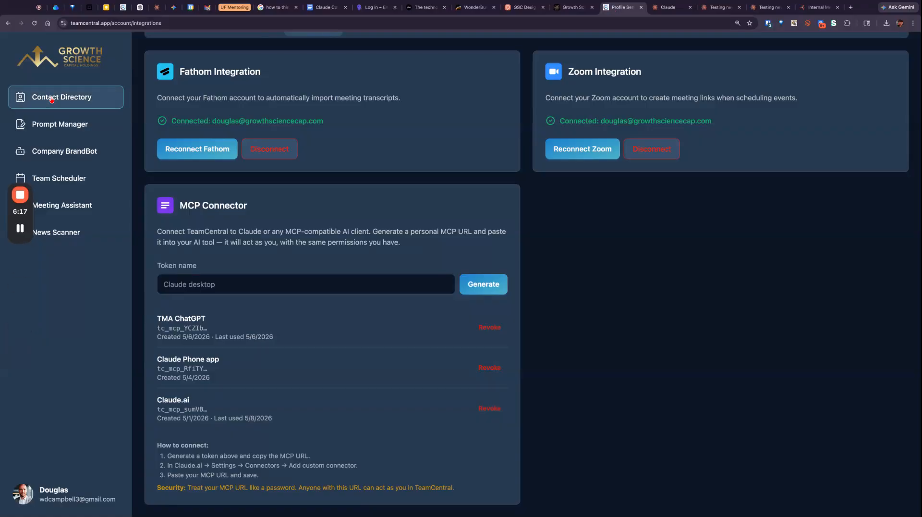
Step: Switch to the "Testing new teamCentral mCP" chat in Claude and examine the list of TeamCentral connector tools by category
{"action": "left_click", "coordinate": [718, 7]}
{"action": "scroll", "coordinate": [583, 287], "scroll_direction": "down", "scroll_amount": 5}
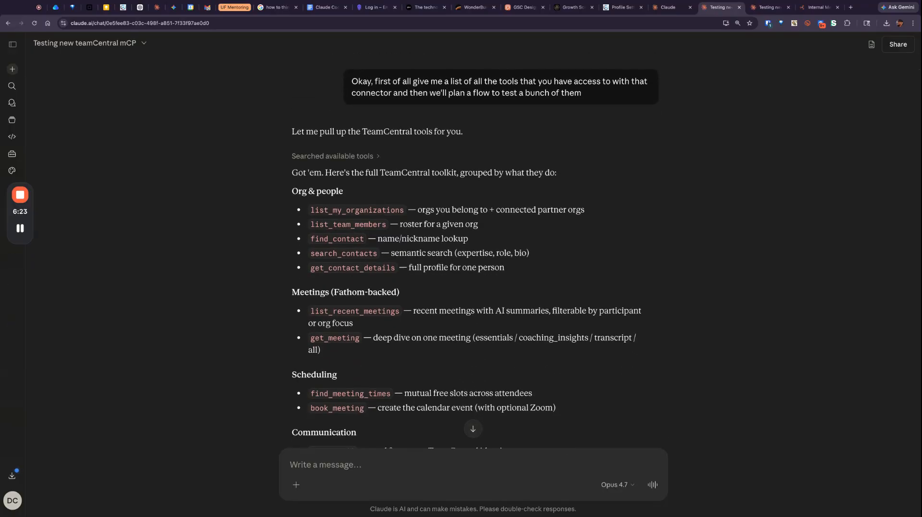
{"action": "scroll", "coordinate": [473, 249], "scroll_direction": "down", "scroll_amount": 2}
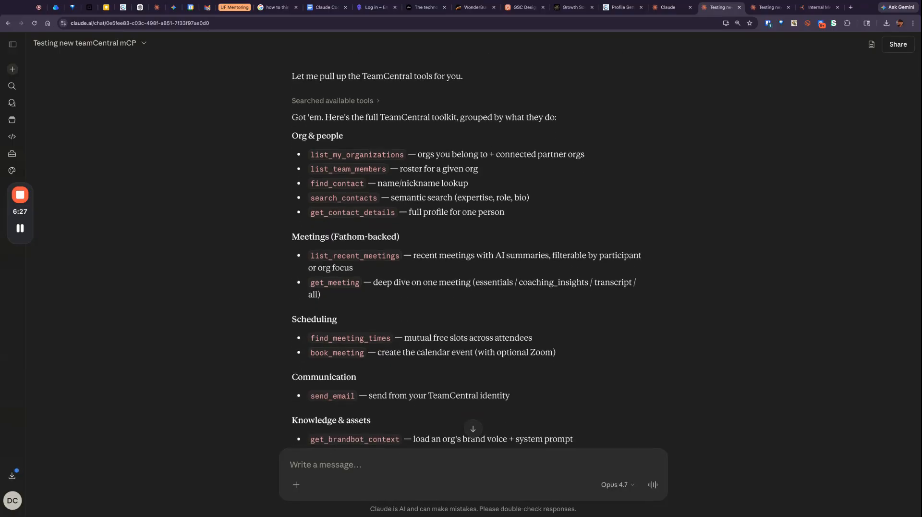
{"action": "scroll", "coordinate": [473, 250], "scroll_direction": "down", "scroll_amount": 1}
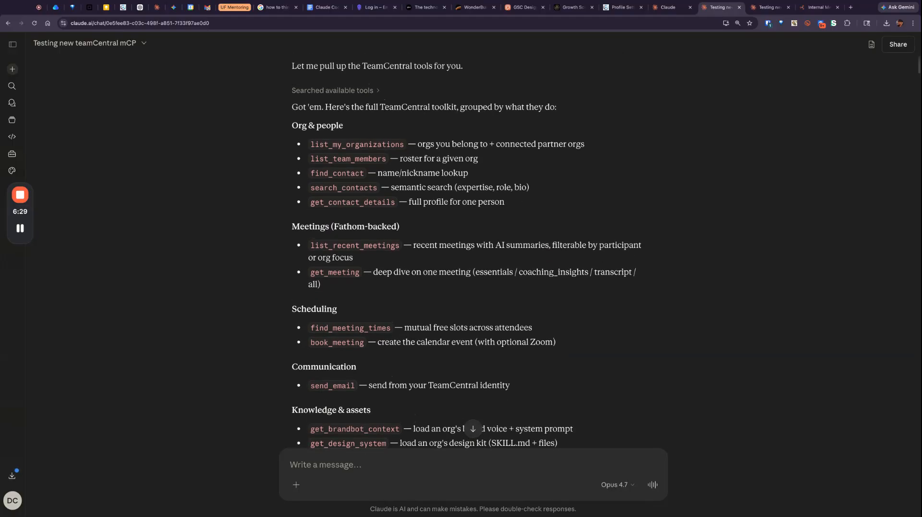
{"action": "scroll", "coordinate": [416, 75], "scroll_direction": "down", "scroll_amount": 1}
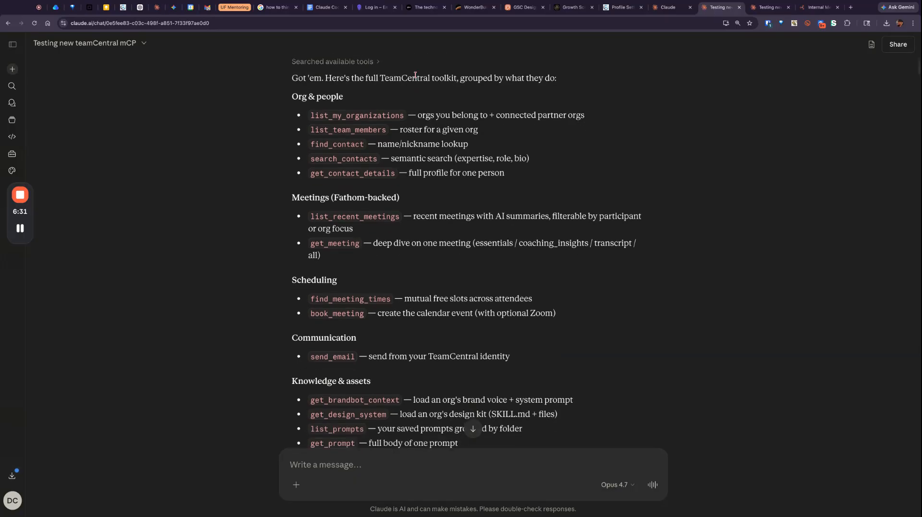
{"action": "scroll", "coordinate": [389, 103], "scroll_direction": "down", "scroll_amount": 2}
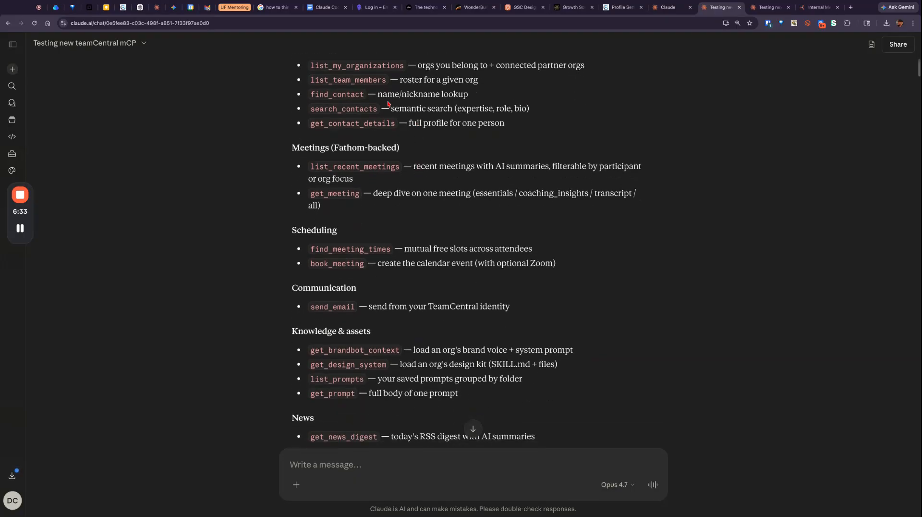
{"action": "scroll", "coordinate": [420, 191], "scroll_direction": "down", "scroll_amount": 2}
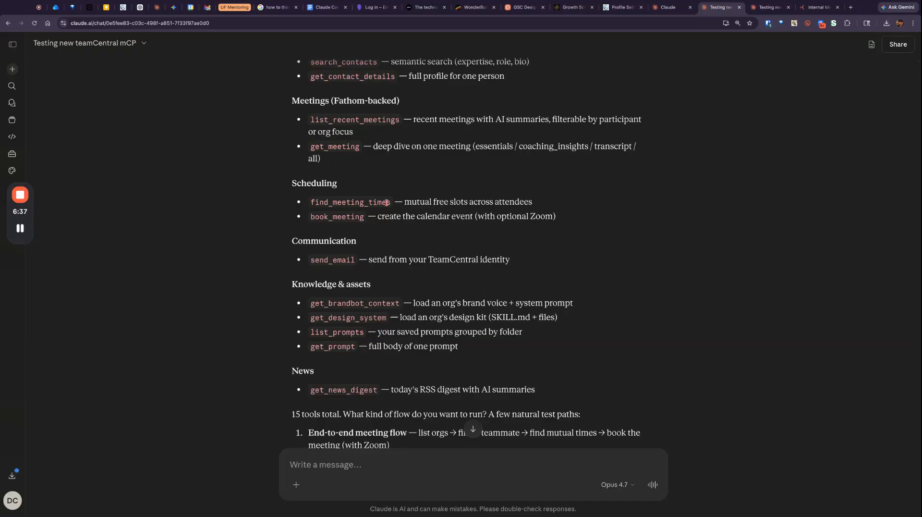
{"action": "scroll", "coordinate": [350, 225], "scroll_direction": "down", "scroll_amount": 3}
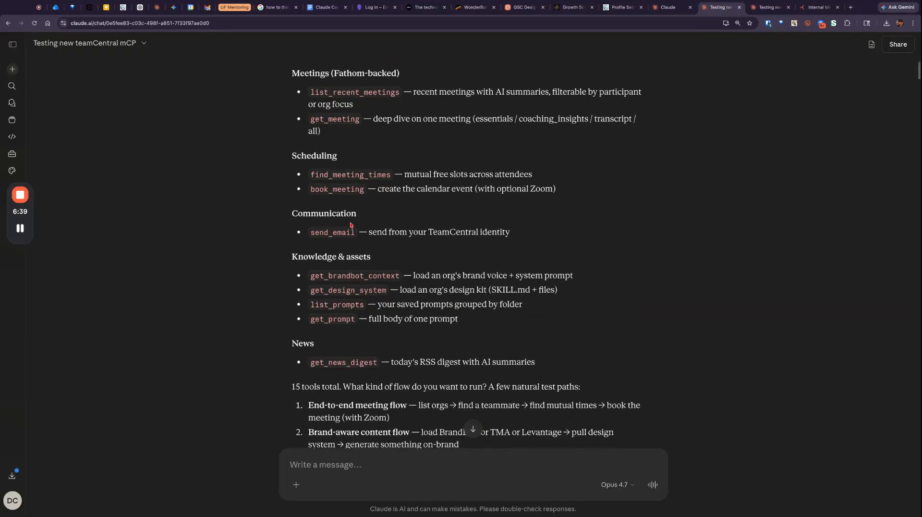
Step: Highlight the get_brandbot_context tool and then the get_design_system tool under Knowledge & assets
{"action": "scroll", "coordinate": [351, 224], "scroll_direction": "down", "scroll_amount": 2}
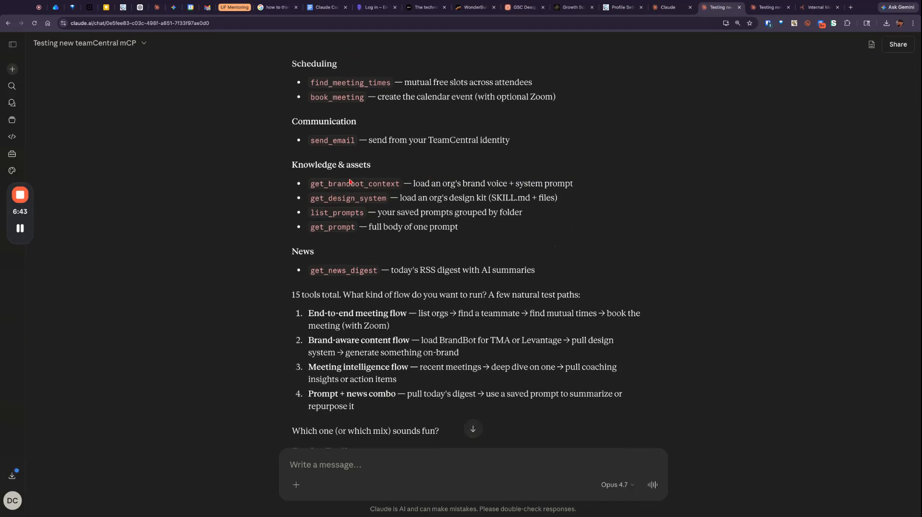
{"action": "left_click_drag", "start_coordinate": [311, 183], "coordinate": [399, 183]}
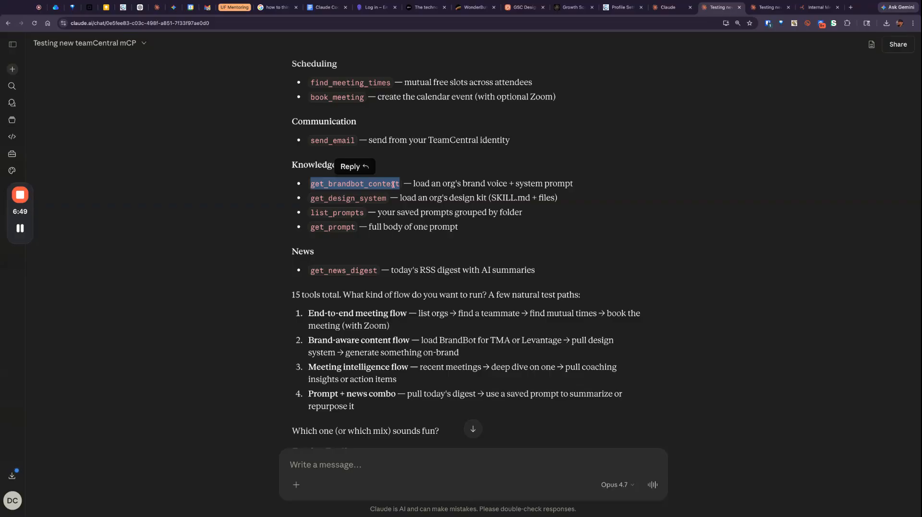
{"action": "double_click", "coordinate": [312, 197]}
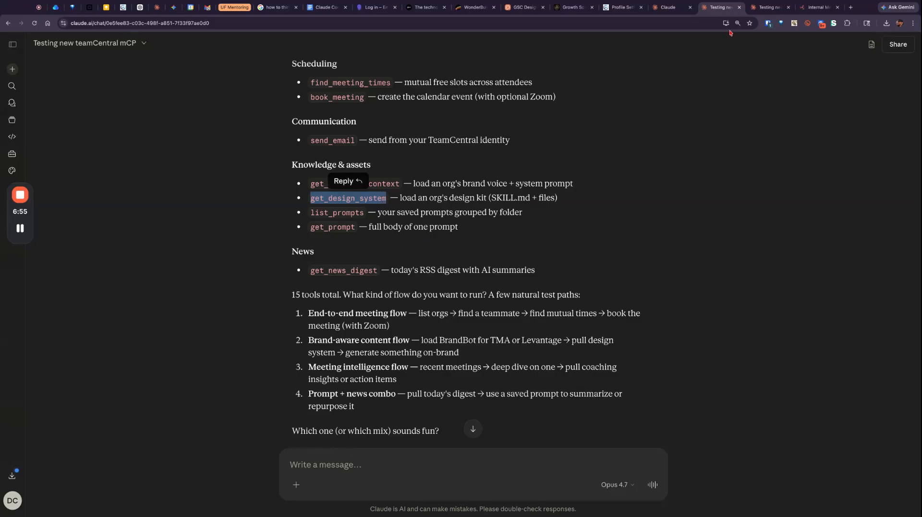
Step: Examine the chat's follow-up requests, from the organization list and Levantage contacts to the LinkedIn scrape with the Apify connector
{"action": "left_click", "coordinate": [769, 8]}
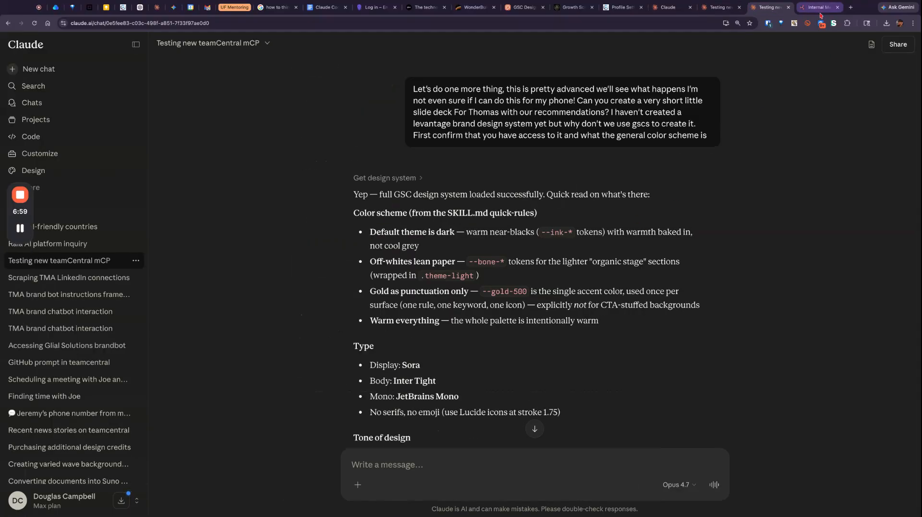
{"action": "left_click", "coordinate": [721, 7]}
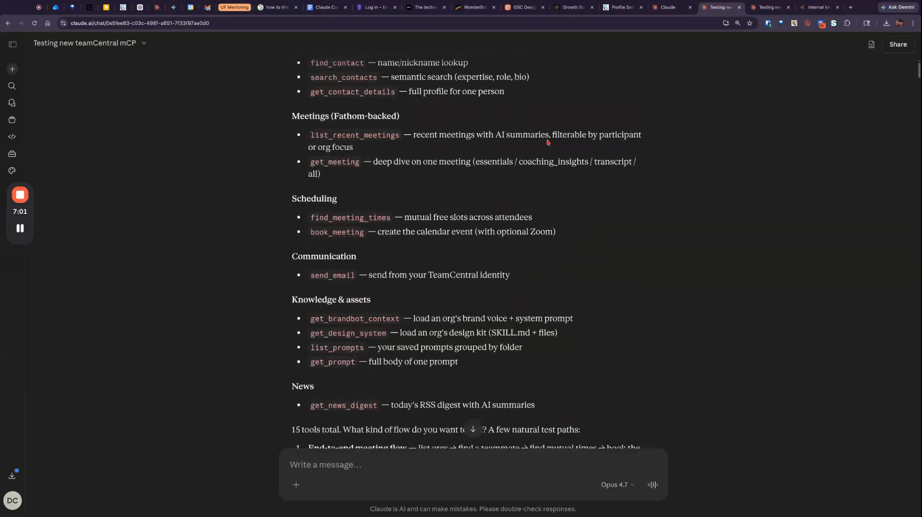
{"action": "scroll", "coordinate": [548, 142], "scroll_direction": "down", "scroll_amount": 10}
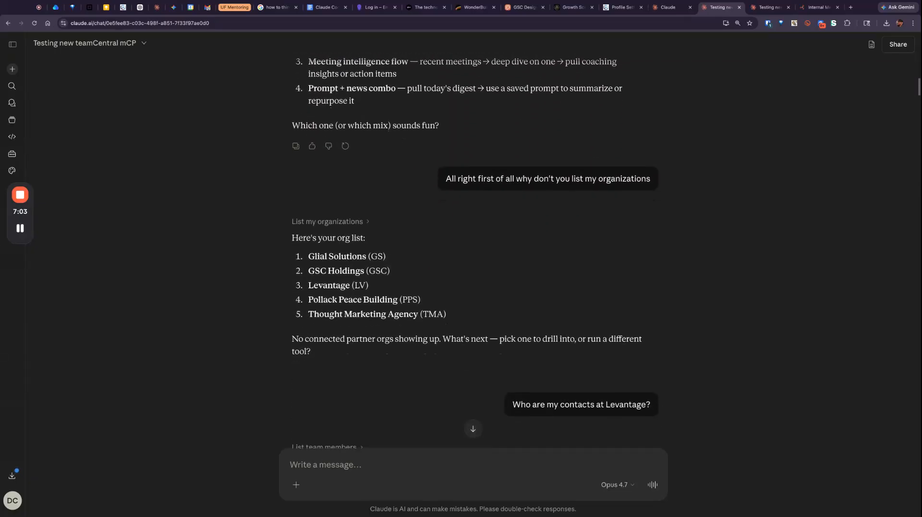
{"action": "scroll", "coordinate": [503, 82], "scroll_direction": "down", "scroll_amount": 2}
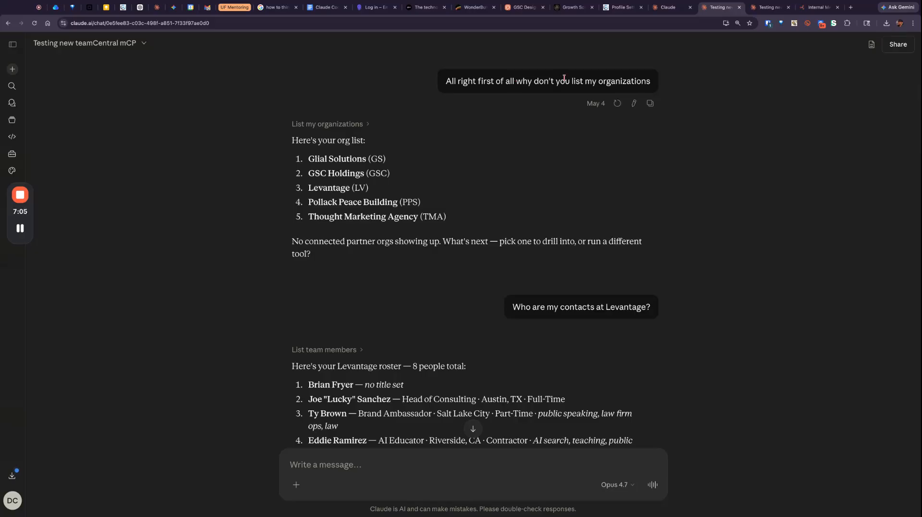
{"action": "scroll", "coordinate": [596, 308], "scroll_direction": "down", "scroll_amount": 8}
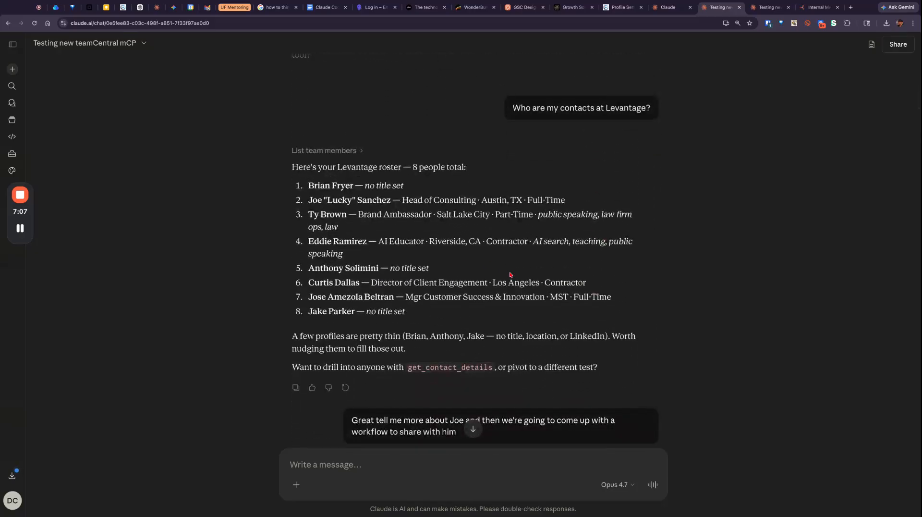
{"action": "scroll", "coordinate": [510, 271], "scroll_direction": "down", "scroll_amount": 20}
{"action": "scroll", "coordinate": [511, 275], "scroll_direction": "down", "scroll_amount": 20}
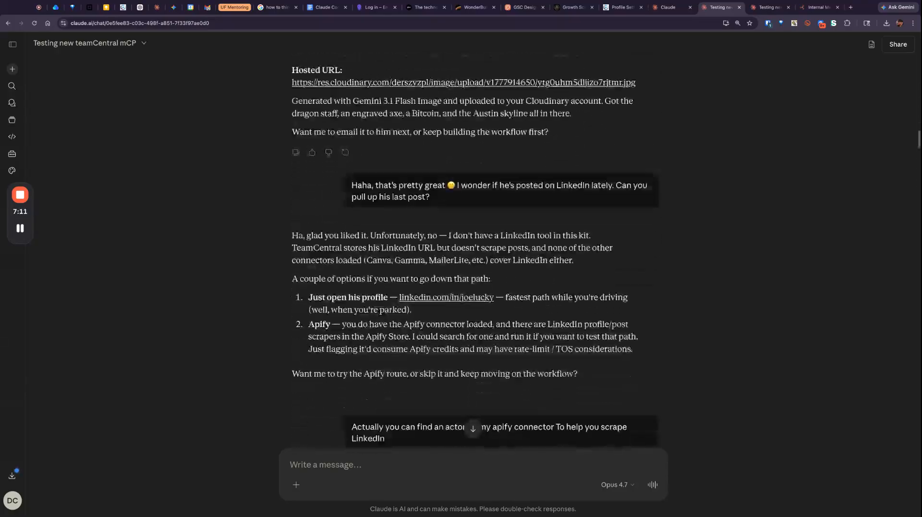
{"action": "scroll", "coordinate": [511, 276], "scroll_direction": "down", "scroll_amount": 13}
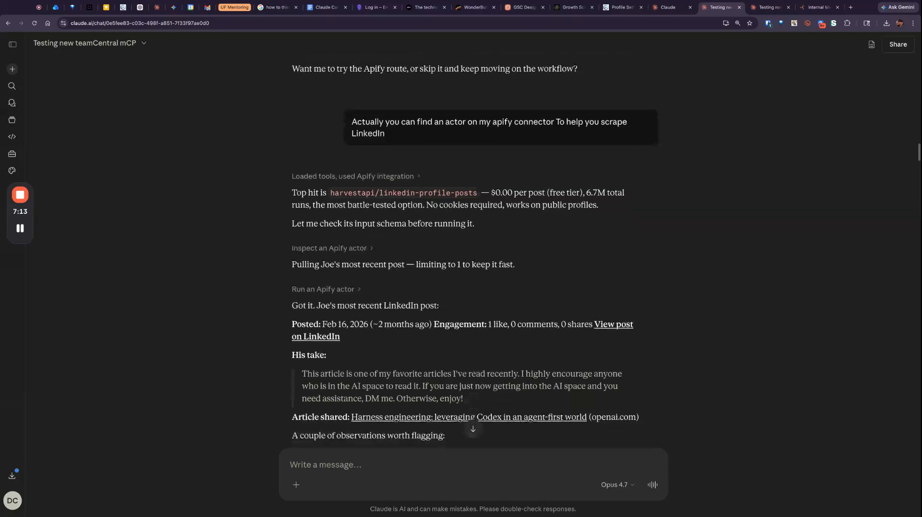
{"action": "scroll", "coordinate": [511, 276], "scroll_direction": "down", "scroll_amount": 1}
Step: Switch to the chat's other open copy and examine the slide deck request and the GSC design system's colors, type and deck plan
{"action": "key", "text": "ctrl+Tab"}
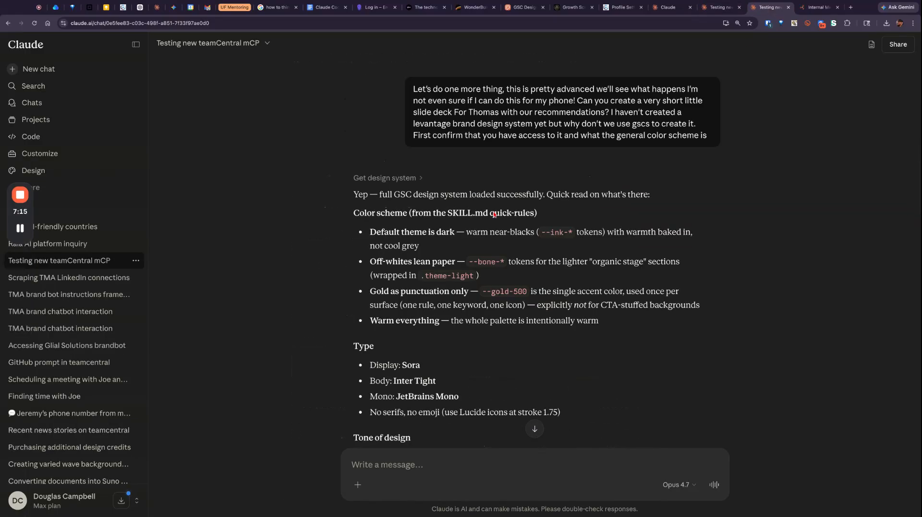
{"action": "scroll", "coordinate": [536, 155], "scroll_direction": "up", "scroll_amount": 13}
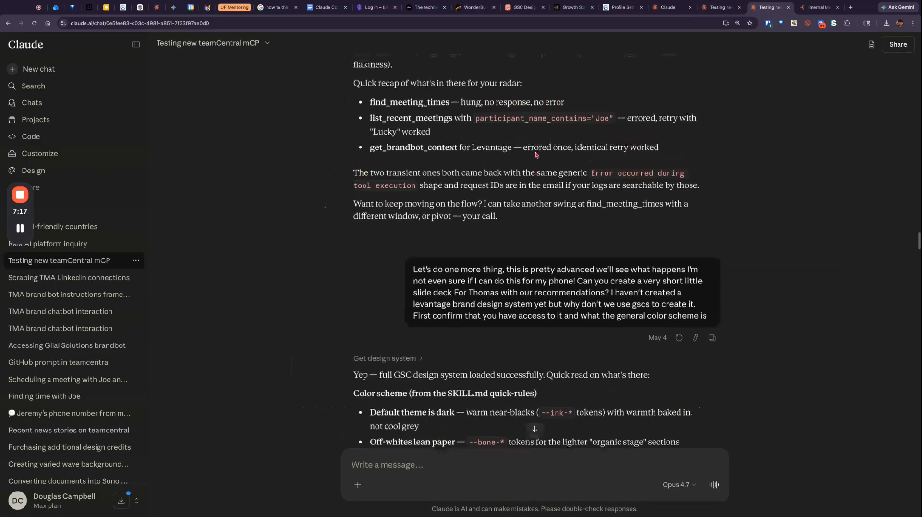
{"action": "scroll", "coordinate": [537, 155], "scroll_direction": "up", "scroll_amount": 13}
{"action": "scroll", "coordinate": [537, 155], "scroll_direction": "down", "scroll_amount": 15}
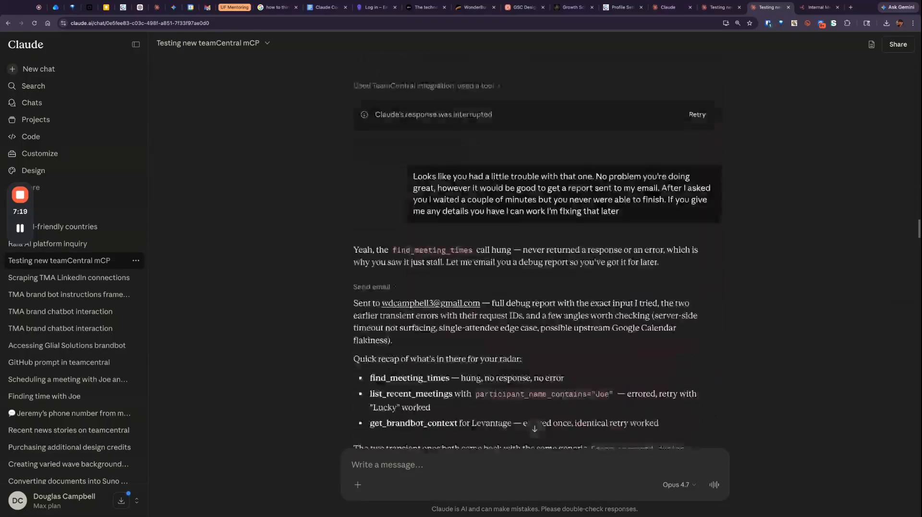
{"action": "scroll", "coordinate": [536, 240], "scroll_direction": "down", "scroll_amount": 13}
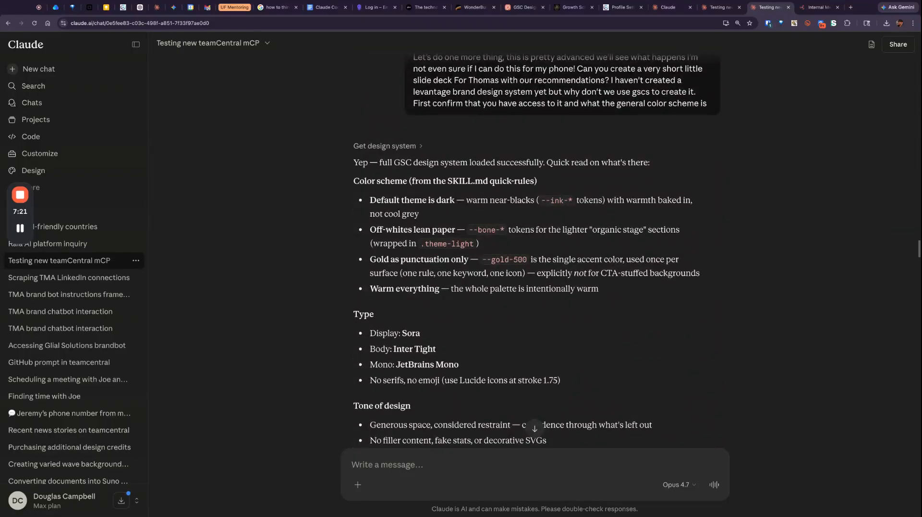
{"action": "scroll", "coordinate": [537, 240], "scroll_direction": "up", "scroll_amount": 1}
{"action": "scroll", "coordinate": [536, 240], "scroll_direction": "down", "scroll_amount": 2}
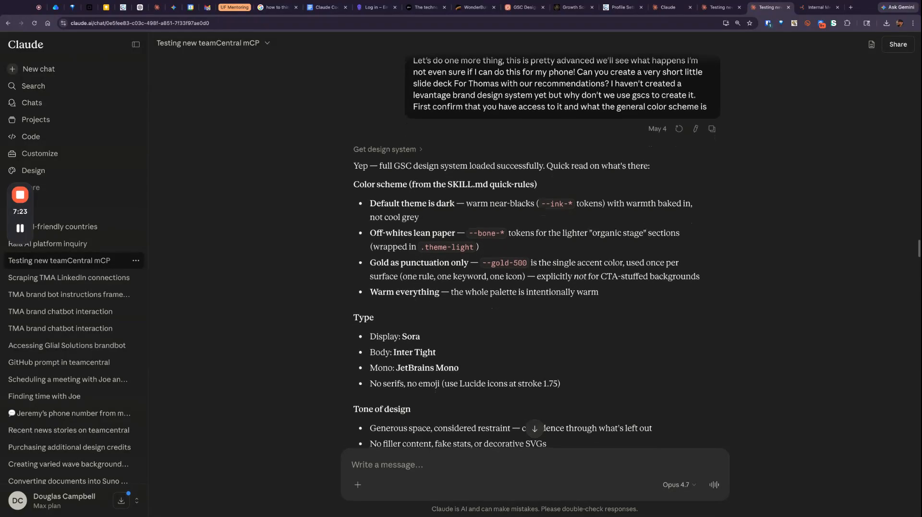
{"action": "scroll", "coordinate": [536, 240], "scroll_direction": "down", "scroll_amount": 3}
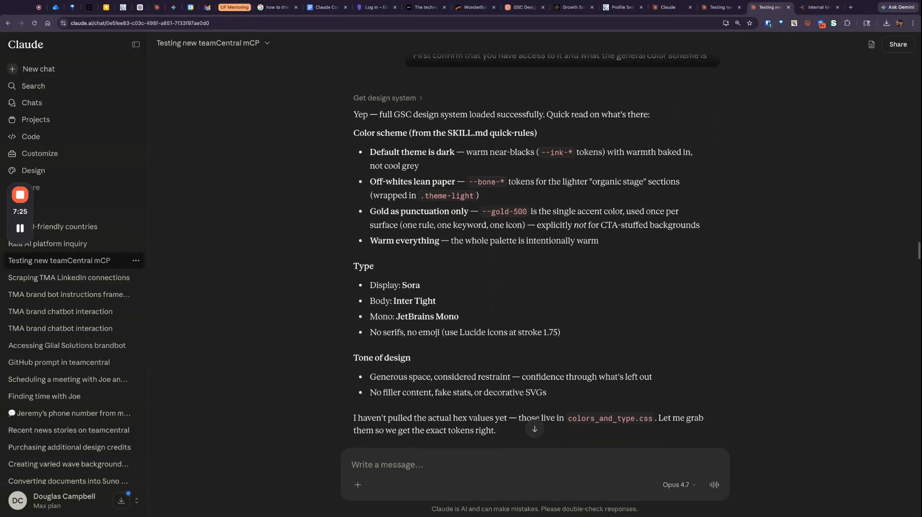
{"action": "scroll", "coordinate": [536, 240], "scroll_direction": "down", "scroll_amount": 8}
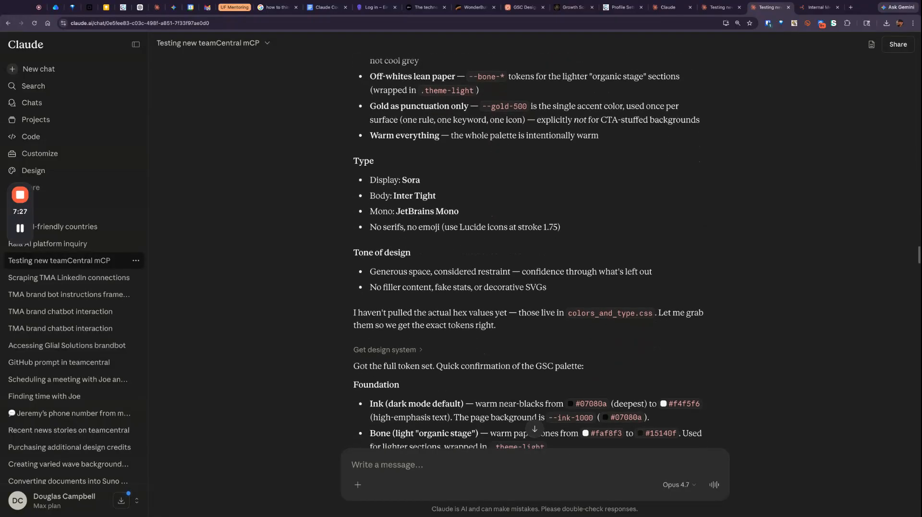
{"action": "scroll", "coordinate": [536, 240], "scroll_direction": "down", "scroll_amount": 12}
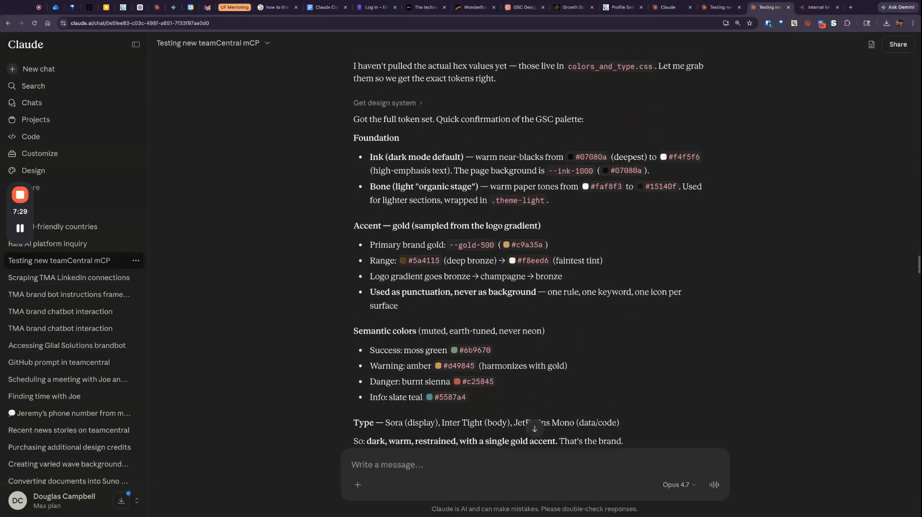
{"action": "scroll", "coordinate": [523, 327], "scroll_direction": "down", "scroll_amount": 6}
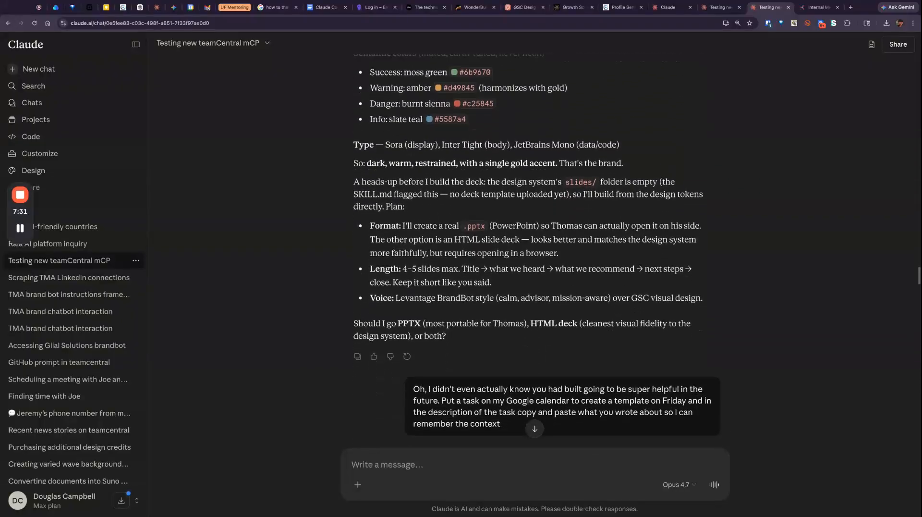
Step: Review the calendar task request and the slide deck summary in the chat, down to the attached PPTX file
{"action": "scroll", "coordinate": [483, 188], "scroll_direction": "down", "scroll_amount": 7}
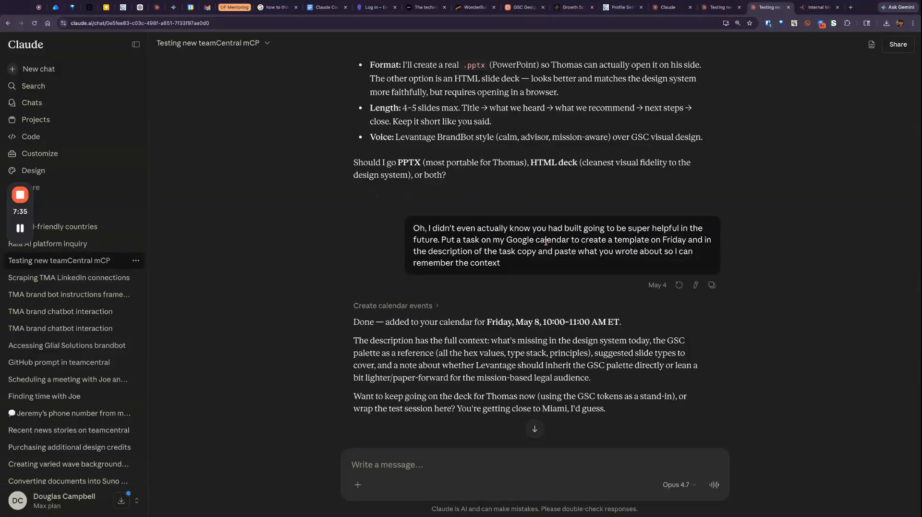
{"action": "scroll", "coordinate": [546, 242], "scroll_direction": "down", "scroll_amount": 6}
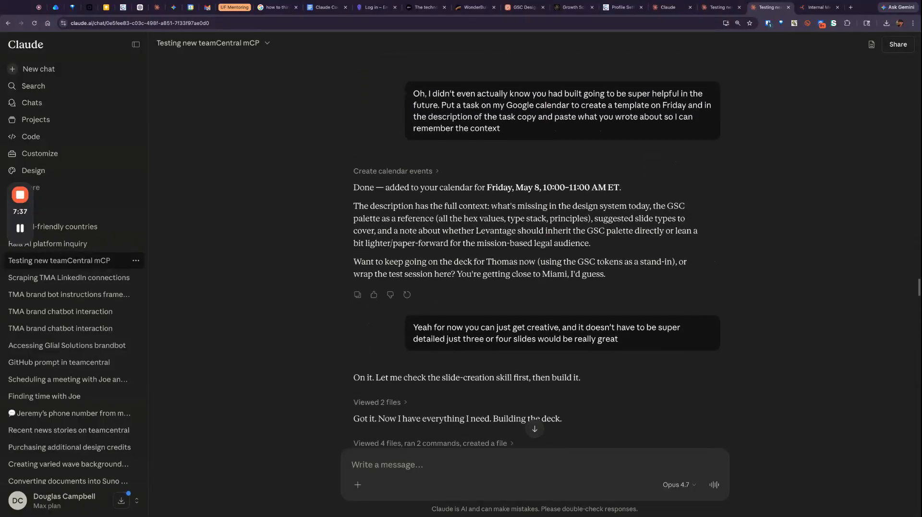
{"action": "scroll", "coordinate": [536, 252], "scroll_direction": "down", "scroll_amount": 4}
{"action": "scroll", "coordinate": [537, 250], "scroll_direction": "down", "scroll_amount": 1}
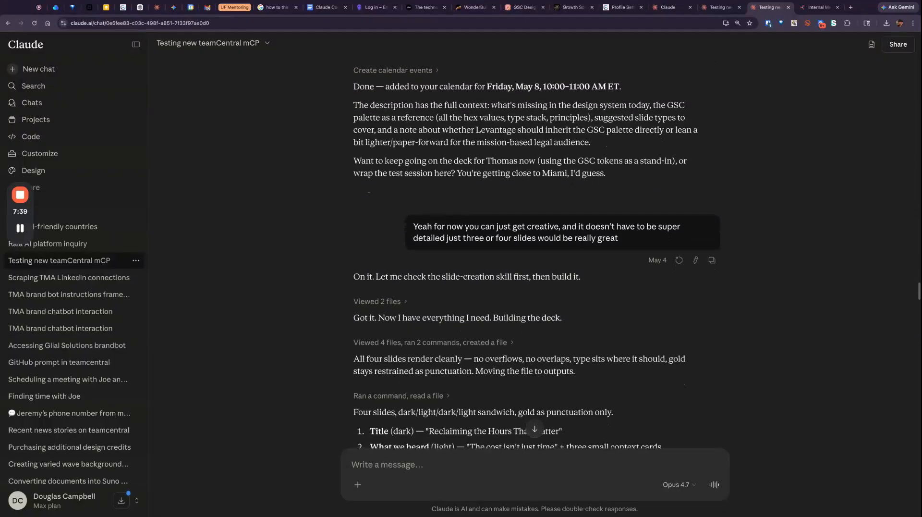
{"action": "scroll", "coordinate": [593, 272], "scroll_direction": "down", "scroll_amount": 7}
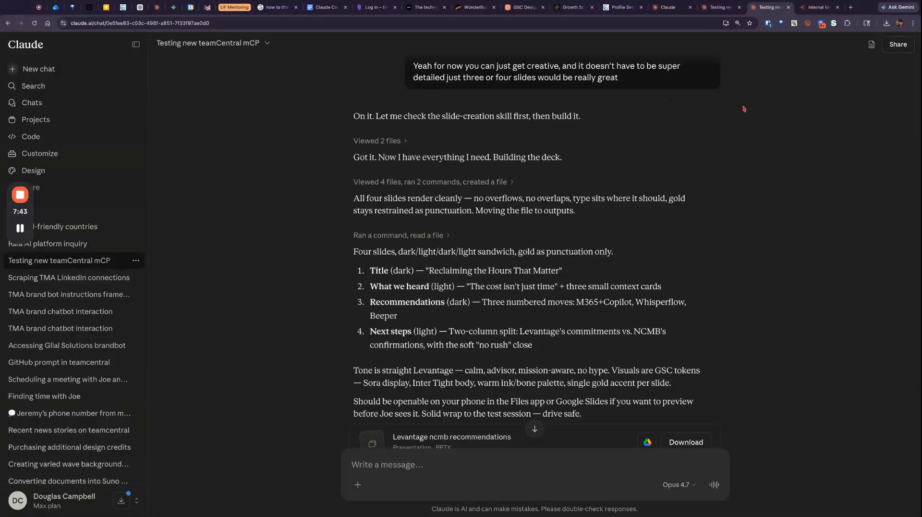
{"action": "scroll", "coordinate": [705, 221], "scroll_direction": "down", "scroll_amount": 4}
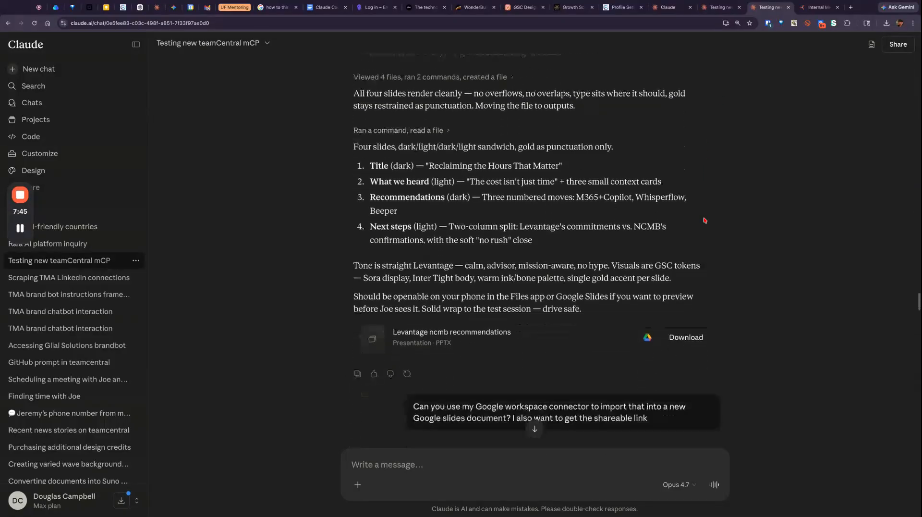
Step: Open the preview of the "Levantage ncmb recommendations" presentation and look through its slides as far as Next Steps
{"action": "left_click", "coordinate": [443, 330]}
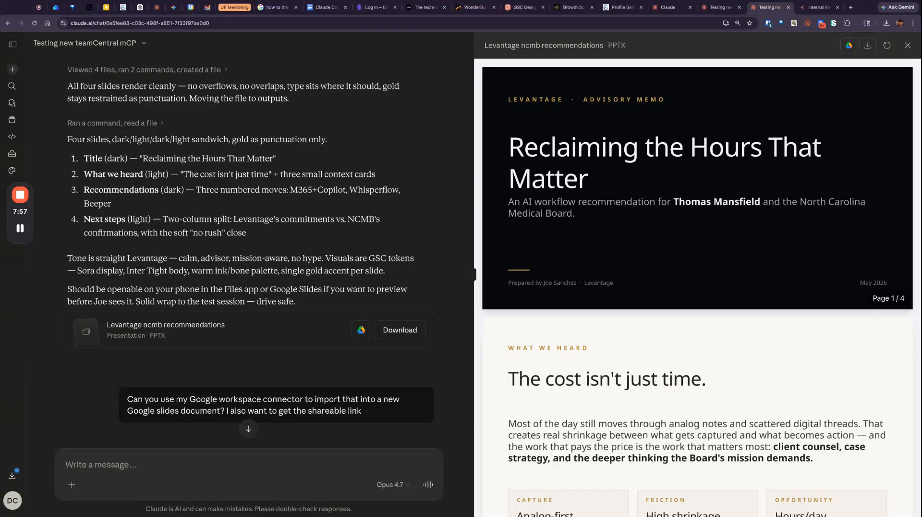
{"action": "scroll", "coordinate": [701, 288], "scroll_direction": "down", "scroll_amount": 3}
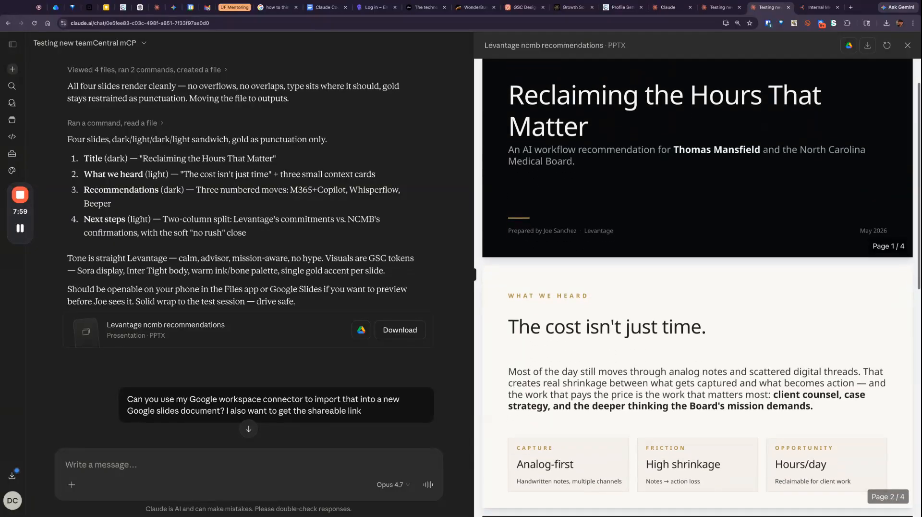
{"action": "scroll", "coordinate": [698, 285], "scroll_direction": "down", "scroll_amount": 3}
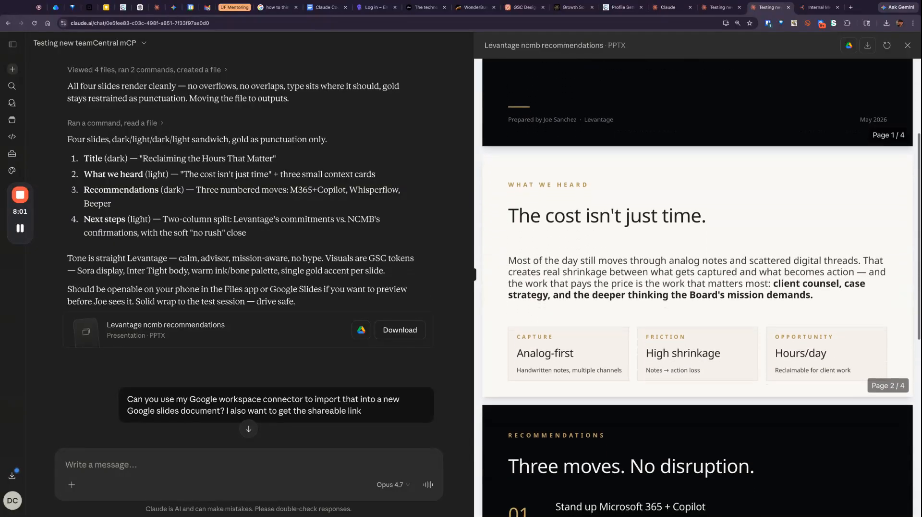
{"action": "scroll", "coordinate": [697, 286], "scroll_direction": "down", "scroll_amount": 5}
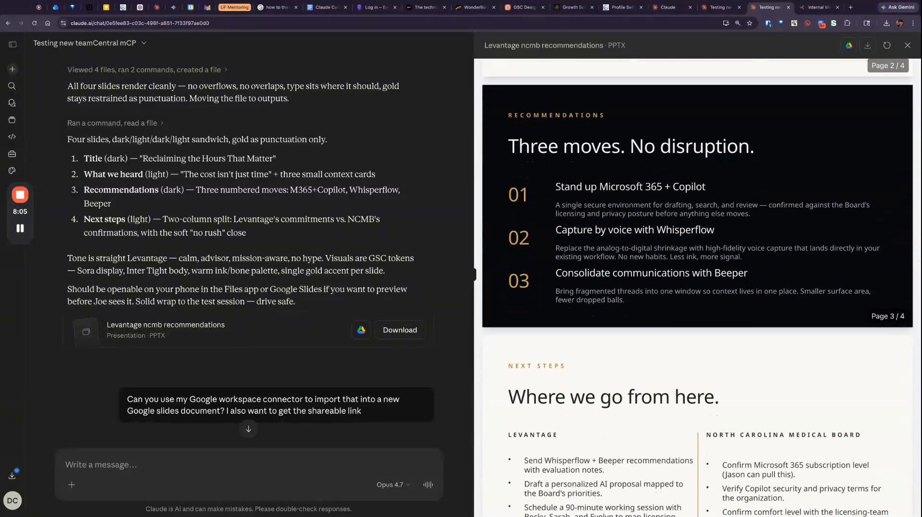
Step: Review the Next Steps slide of the deck preview, and return to the Recommendations slide and the context cards above it
{"action": "scroll", "coordinate": [697, 286], "scroll_direction": "down", "scroll_amount": 2}
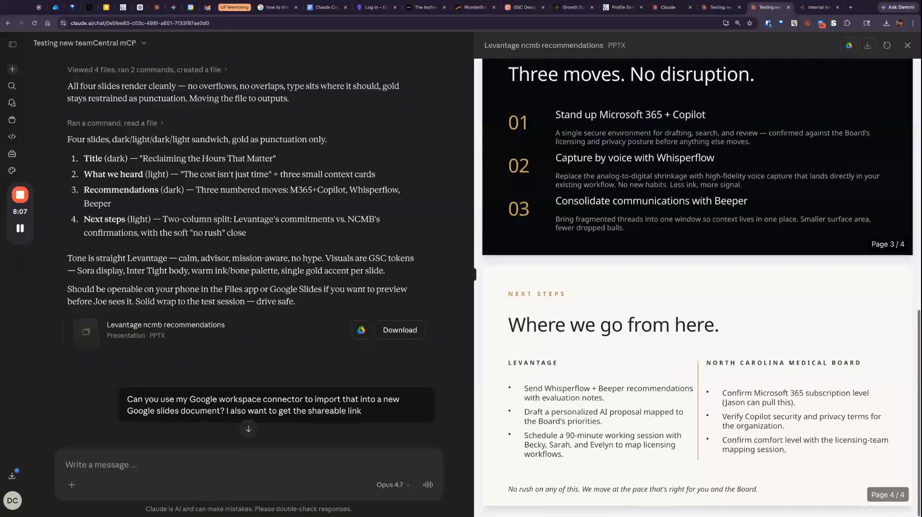
{"action": "scroll", "coordinate": [698, 287], "scroll_direction": "up", "scroll_amount": 1}
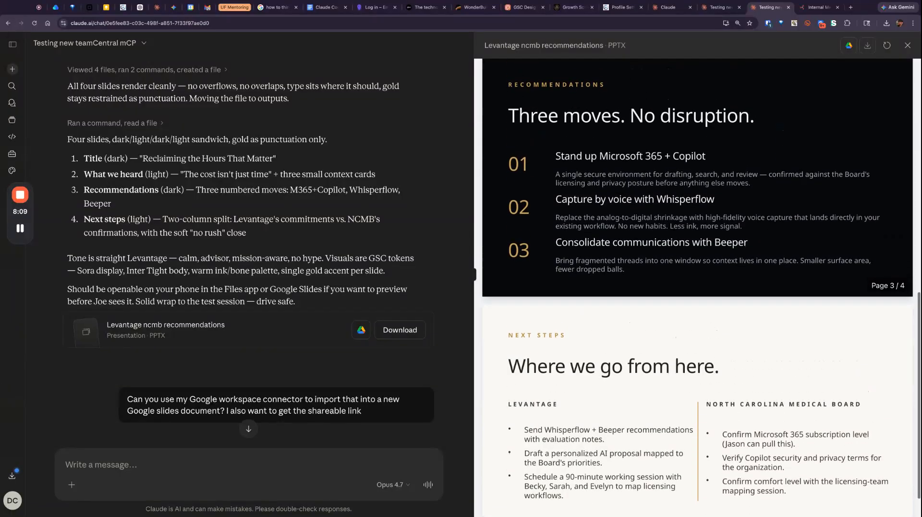
{"action": "scroll", "coordinate": [697, 286], "scroll_direction": "up", "scroll_amount": 2}
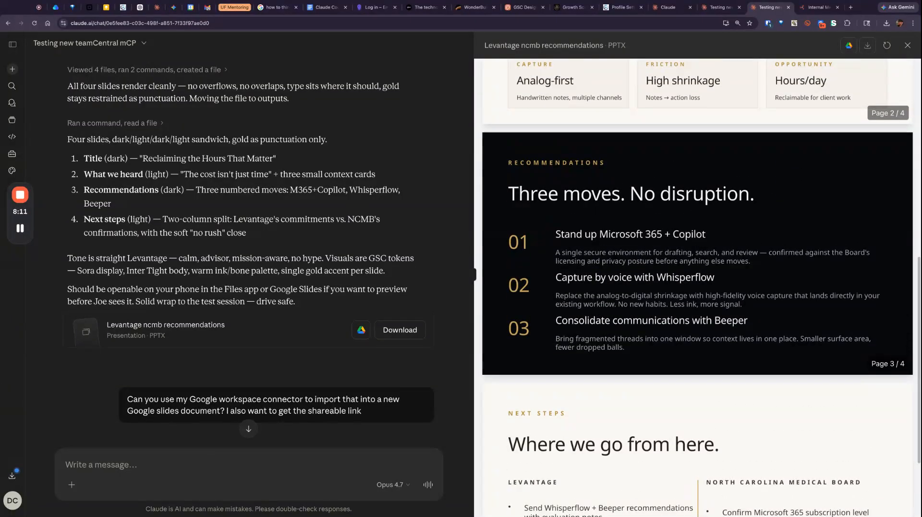
{"action": "scroll", "coordinate": [697, 288], "scroll_direction": "up", "scroll_amount": 2}
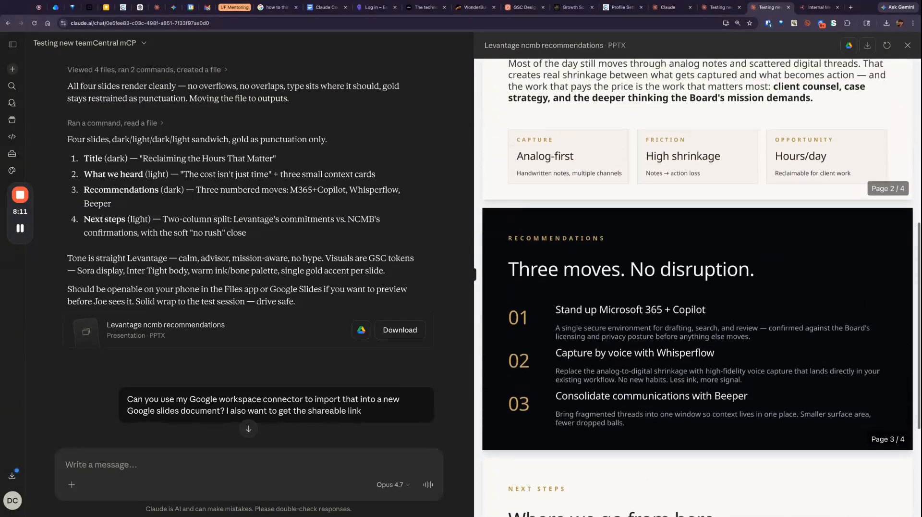
Step: Switch to the chat's other open copy and examine the last-meeting summary, the email drafted in Levantage BrandBot voice, and the team scheduler request
{"action": "left_click", "coordinate": [717, 8]}
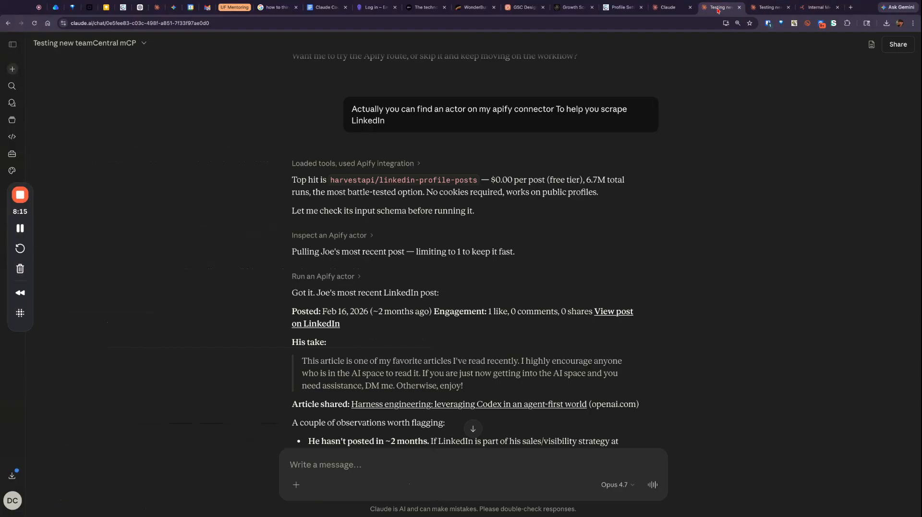
{"action": "scroll", "coordinate": [534, 347], "scroll_direction": "down", "scroll_amount": 7}
{"action": "scroll", "coordinate": [534, 347], "scroll_direction": "down", "scroll_amount": 5}
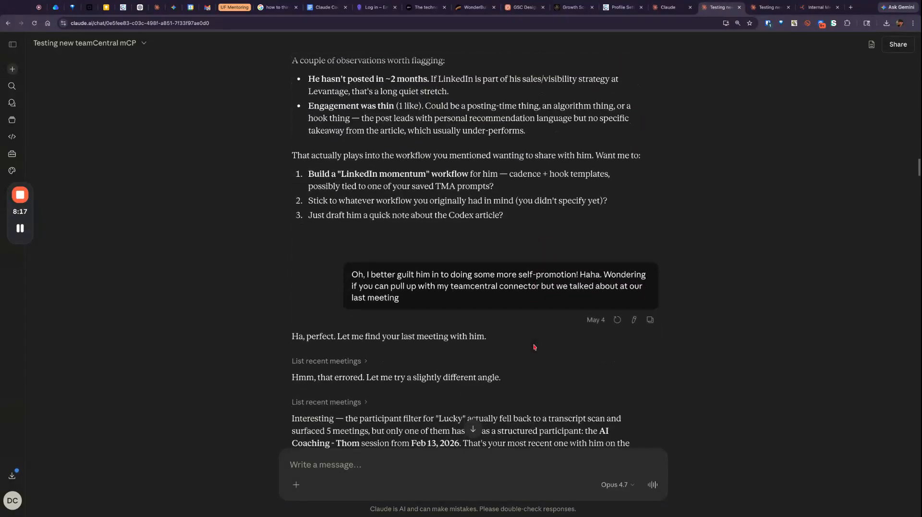
{"action": "scroll", "coordinate": [520, 270], "scroll_direction": "down", "scroll_amount": 5}
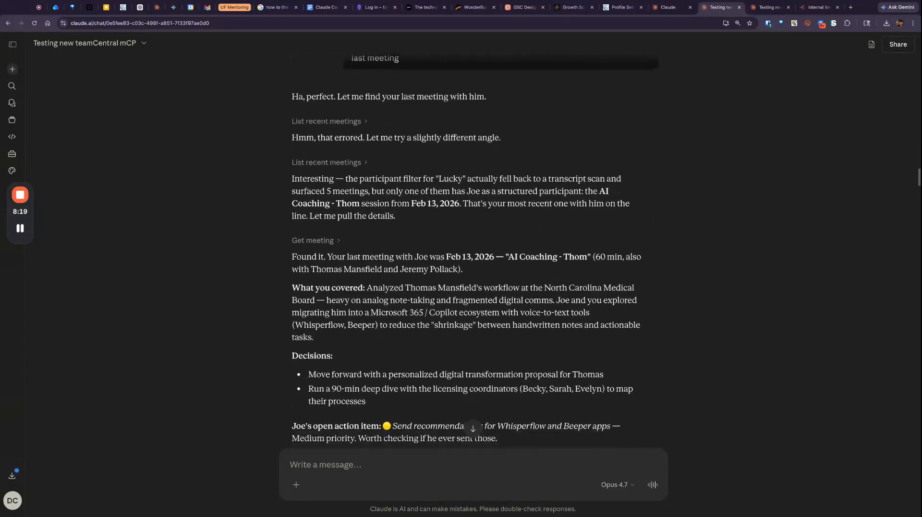
{"action": "scroll", "coordinate": [520, 270], "scroll_direction": "down", "scroll_amount": 5}
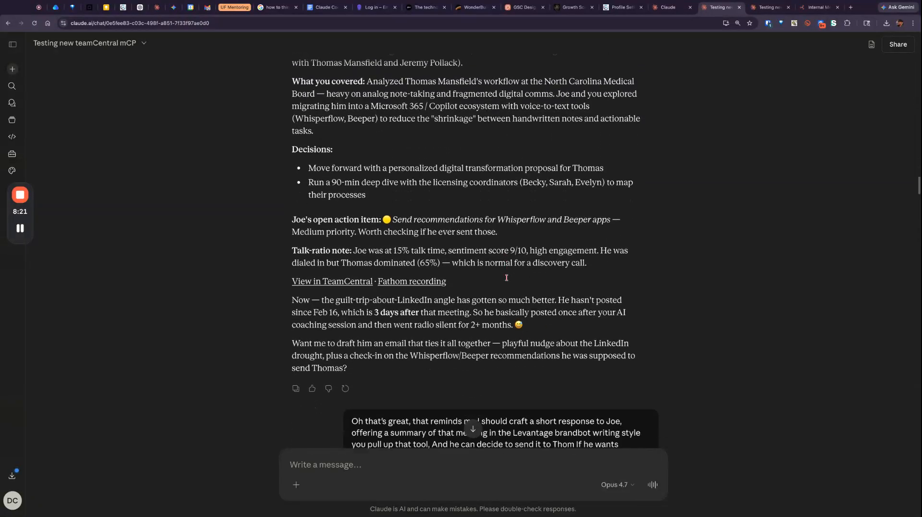
{"action": "scroll", "coordinate": [507, 277], "scroll_direction": "down", "scroll_amount": 3}
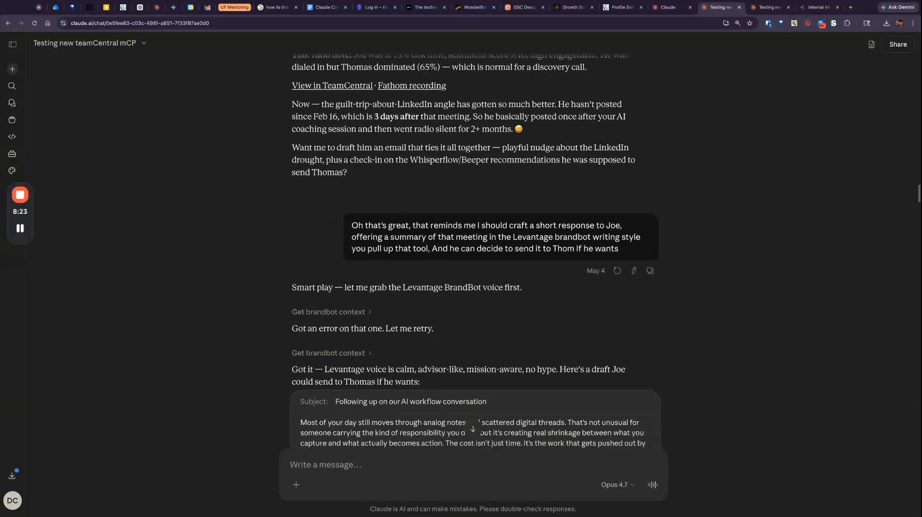
{"action": "scroll", "coordinate": [480, 288], "scroll_direction": "down", "scroll_amount": 6}
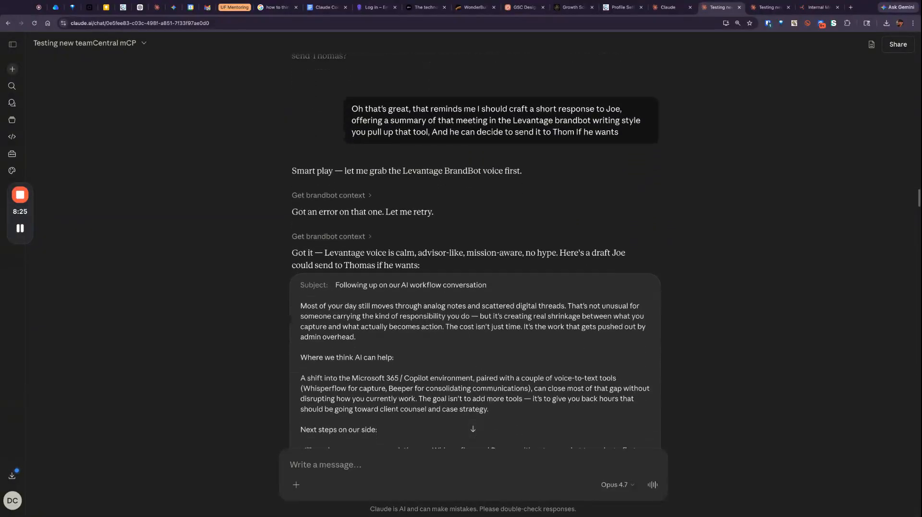
{"action": "scroll", "coordinate": [536, 232], "scroll_direction": "down", "scroll_amount": 8}
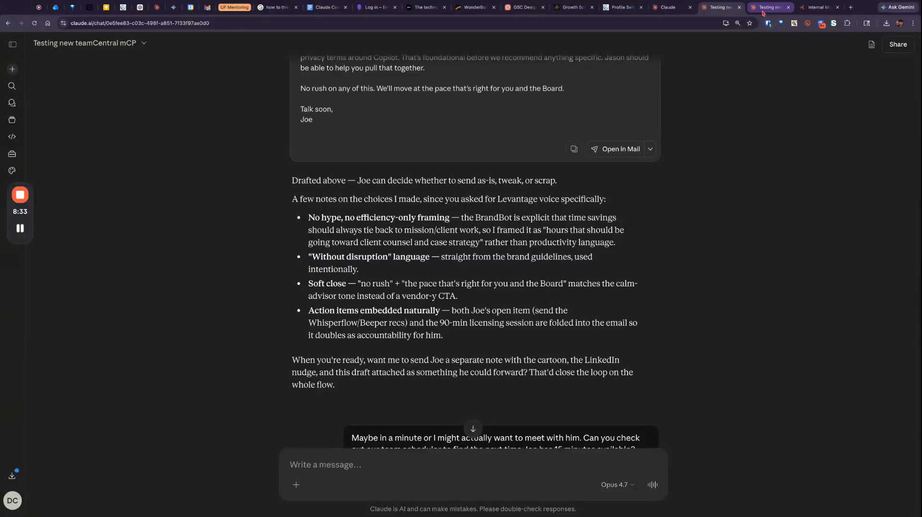
{"action": "scroll", "coordinate": [543, 350], "scroll_direction": "down", "scroll_amount": 3}
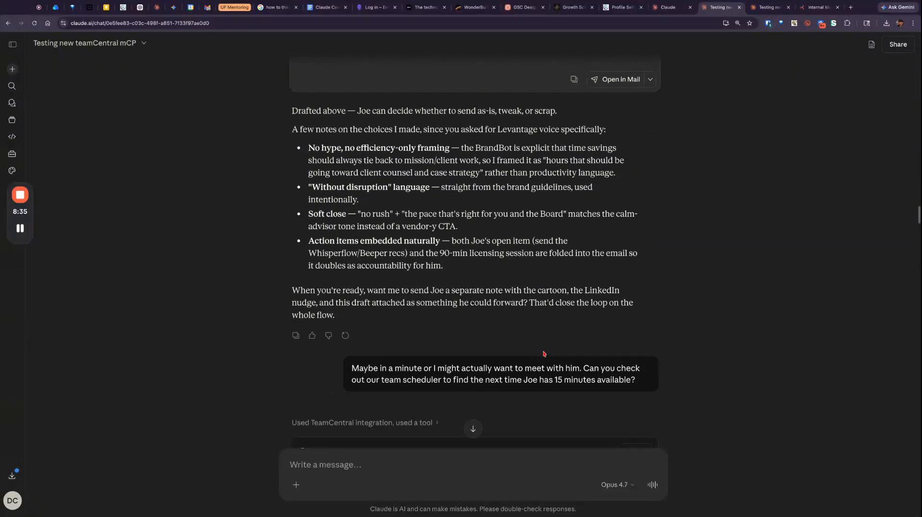
Step: Revisit the GSC Design System files, TeamCentral's MCP Connector settings and the Claude connectors, ending at the chat copy with the slide deck preview
{"action": "left_click", "coordinate": [522, 10]}
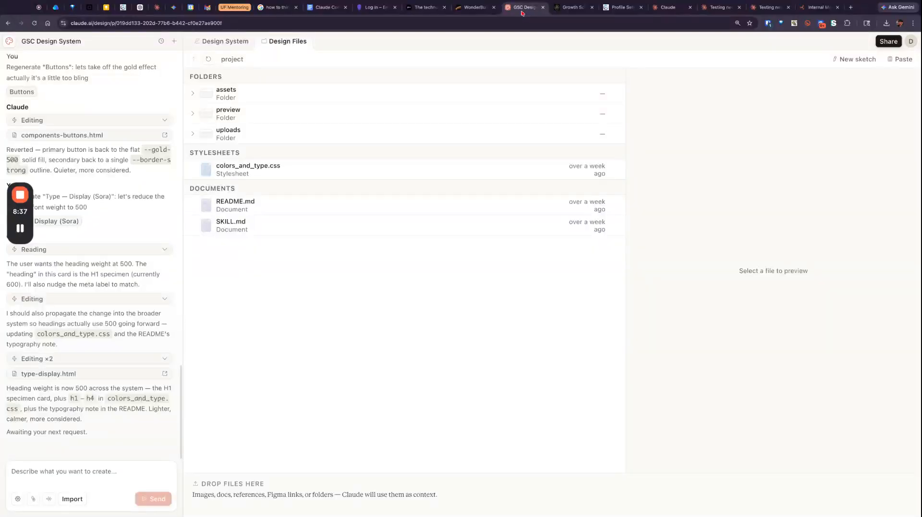
{"action": "left_click", "coordinate": [619, 8]}
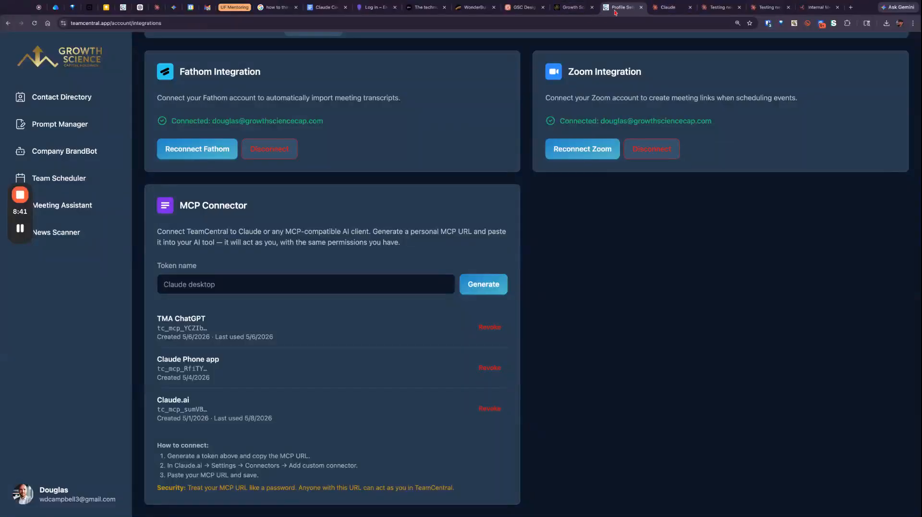
{"action": "left_click", "coordinate": [679, 9]}
{"action": "left_click", "coordinate": [716, 8]}
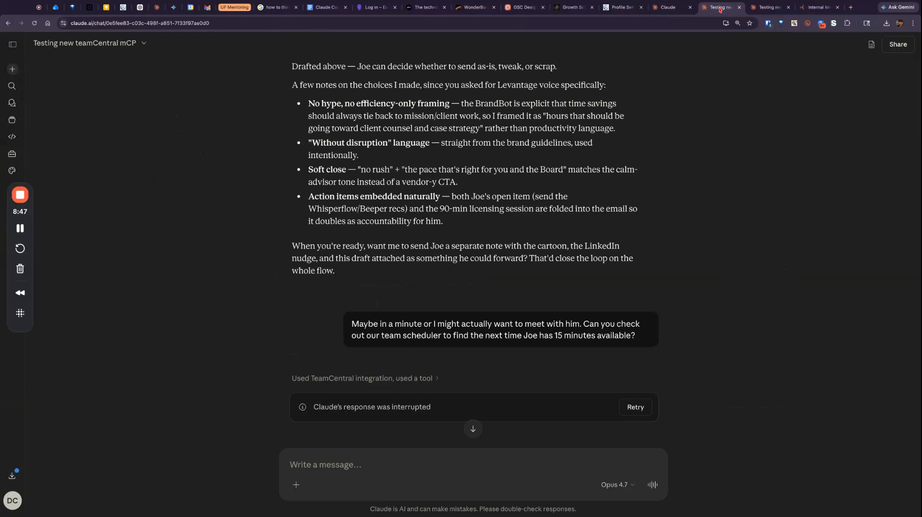
{"action": "left_click", "coordinate": [769, 7]}
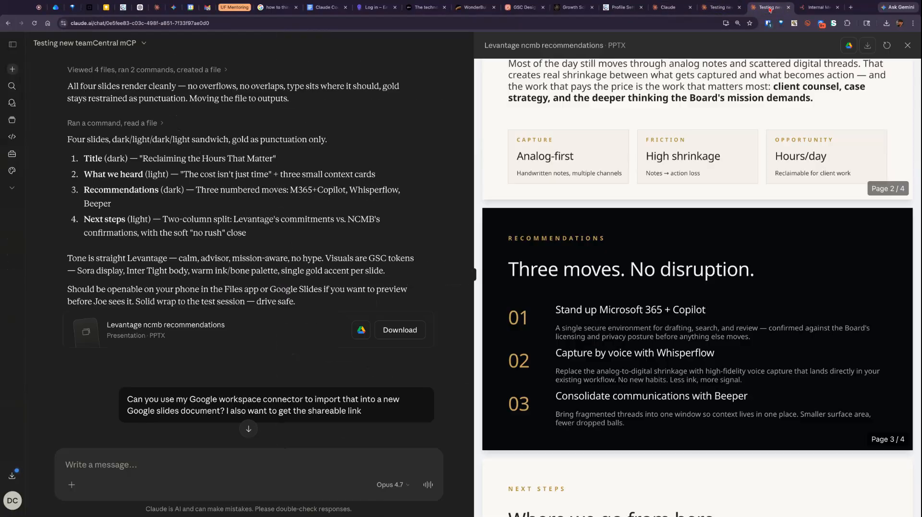
Step: Switch to the Pollack landing page, look through it from the hero section to the footer, and select its web address
{"action": "left_click", "coordinate": [818, 8]}
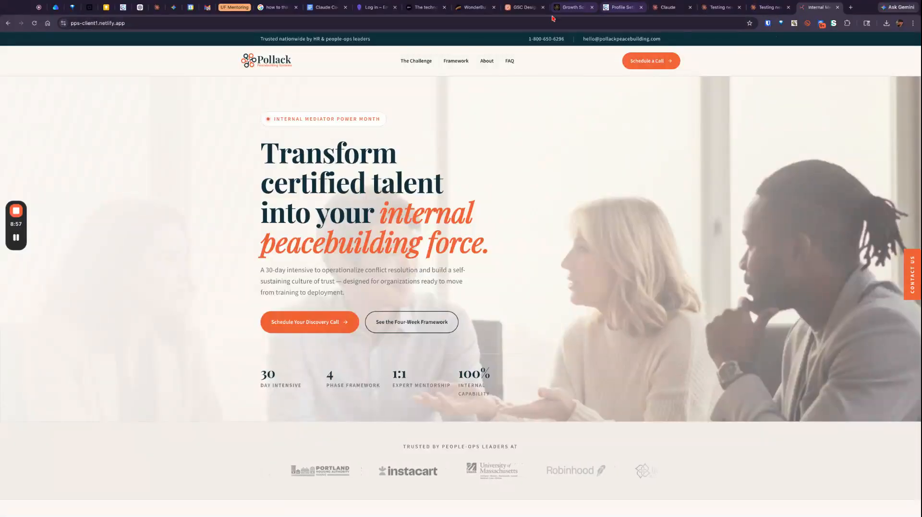
{"action": "scroll", "coordinate": [390, 353], "scroll_direction": "down", "scroll_amount": 3}
{"action": "scroll", "coordinate": [390, 352], "scroll_direction": "down", "scroll_amount": 8}
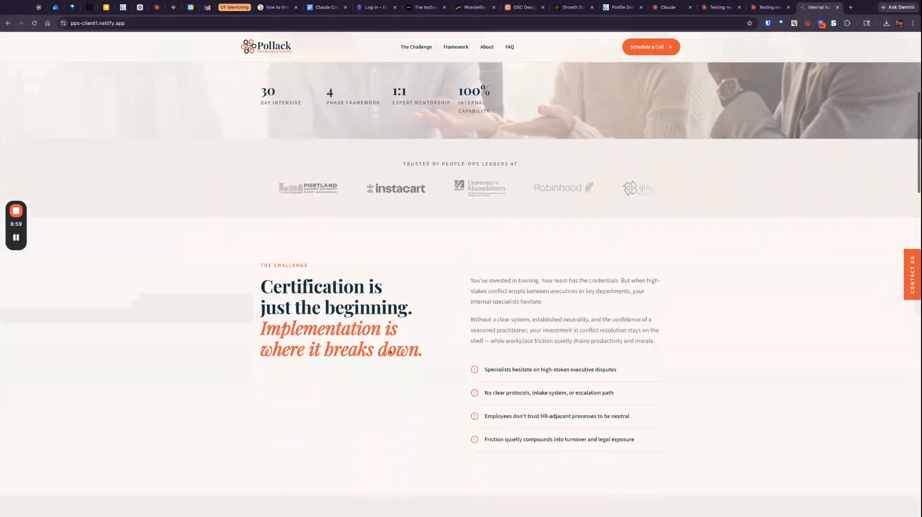
{"action": "scroll", "coordinate": [460, 289], "scroll_direction": "down", "scroll_amount": 8}
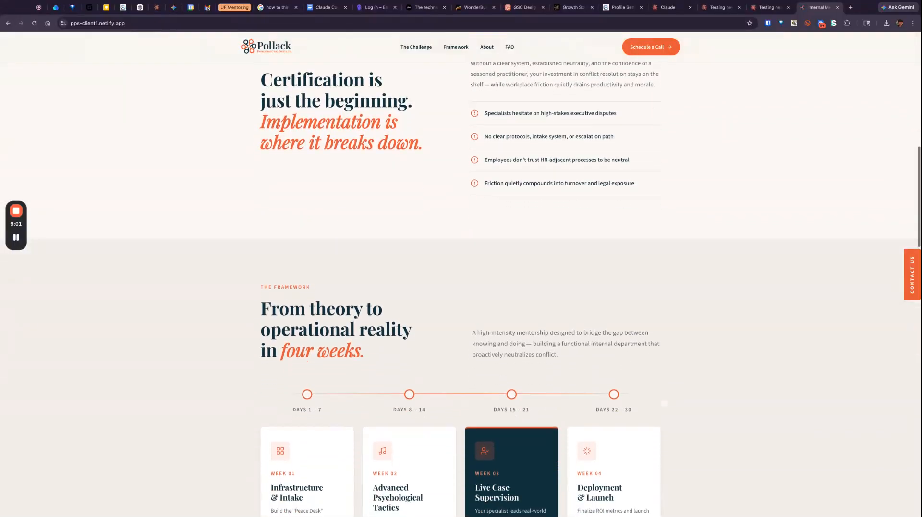
{"action": "scroll", "coordinate": [488, 315], "scroll_direction": "down", "scroll_amount": 2}
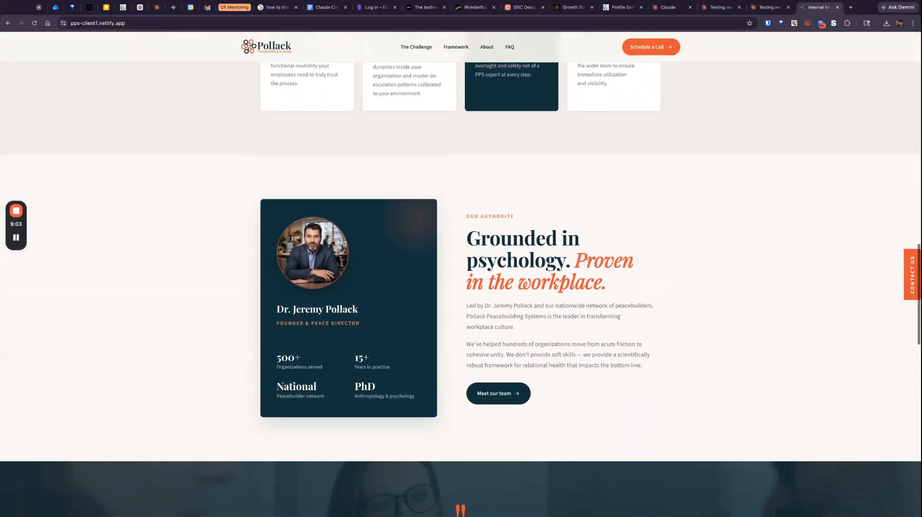
{"action": "scroll", "coordinate": [488, 316], "scroll_direction": "down", "scroll_amount": 2}
{"action": "scroll", "coordinate": [488, 315], "scroll_direction": "down", "scroll_amount": 9}
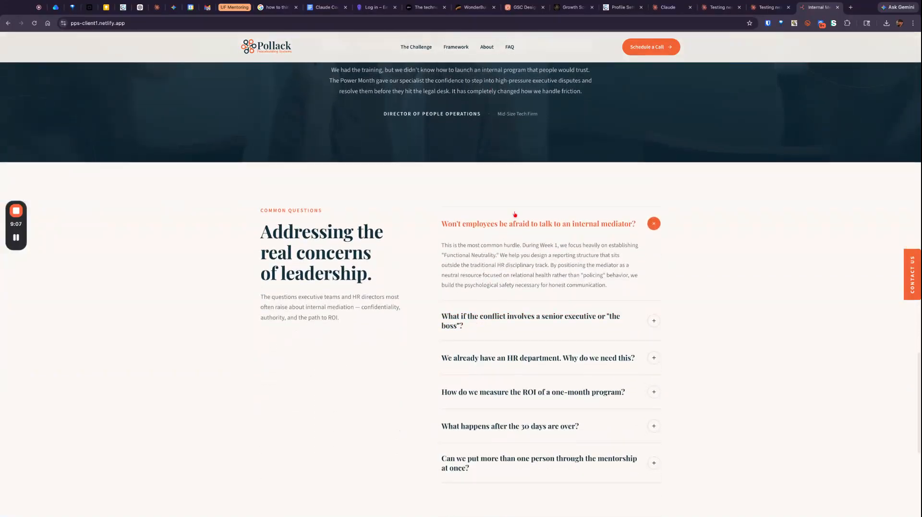
{"action": "scroll", "coordinate": [500, 219], "scroll_direction": "down", "scroll_amount": 6}
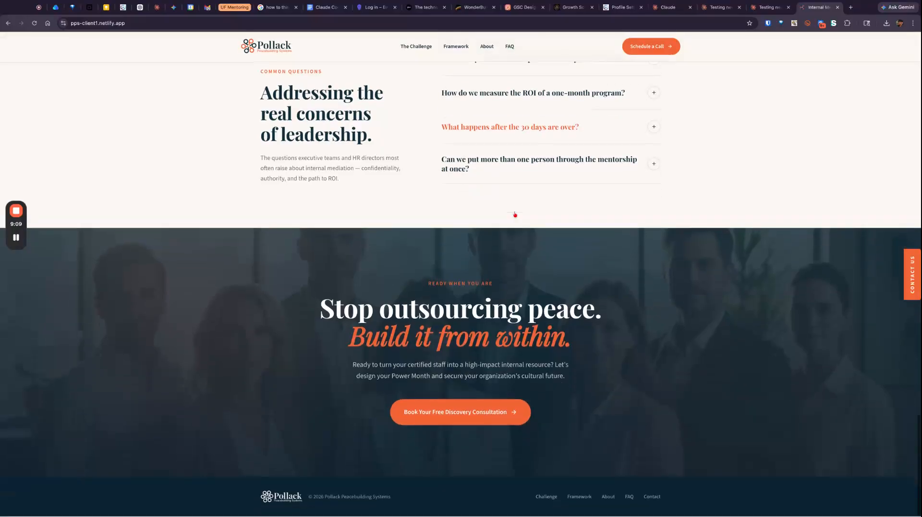
{"action": "left_click", "coordinate": [75, 27]}
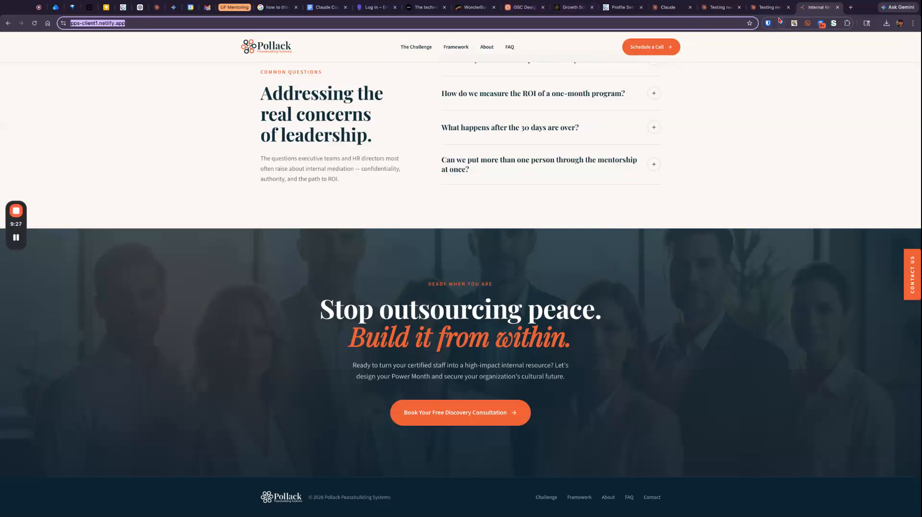
Step: Revisit TeamCentral's MCP Connector settings and Claude's connector list, and return to the opening requests and TeamCentral tool list in the test chat
{"action": "left_click", "coordinate": [620, 12]}
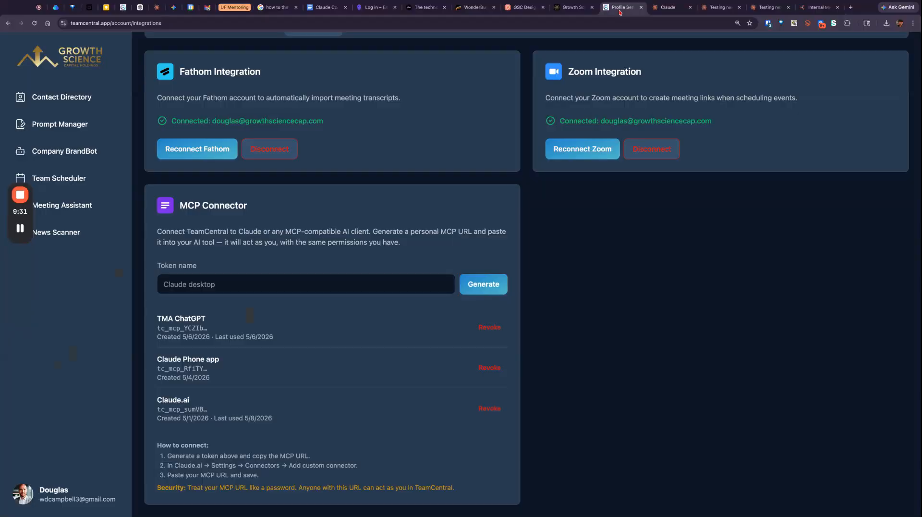
{"action": "left_click", "coordinate": [674, 7]}
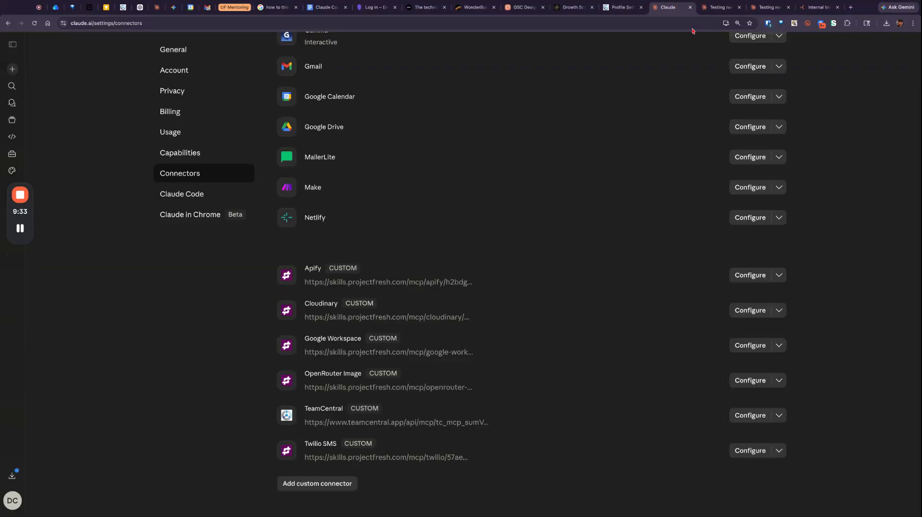
{"action": "left_click", "coordinate": [719, 7]}
{"action": "scroll", "coordinate": [559, 169], "scroll_direction": "up", "scroll_amount": 10}
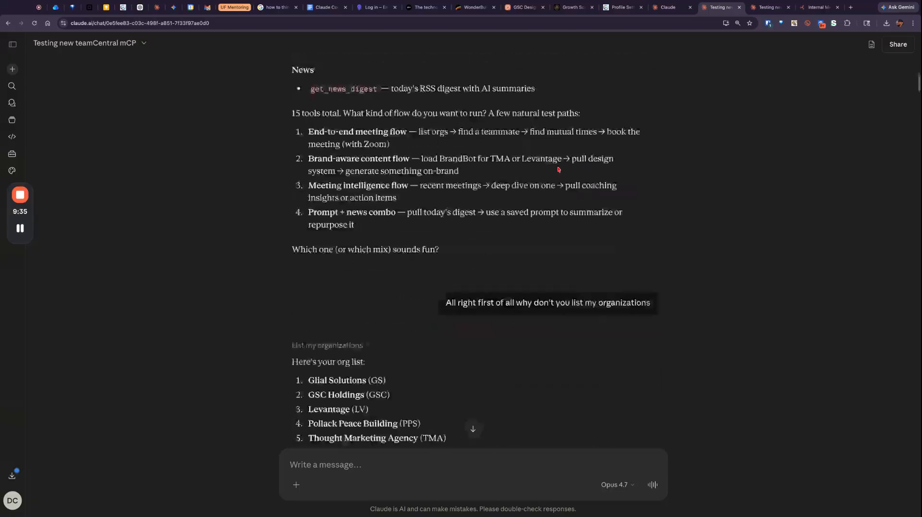
{"action": "scroll", "coordinate": [557, 170], "scroll_direction": "up", "scroll_amount": 15}
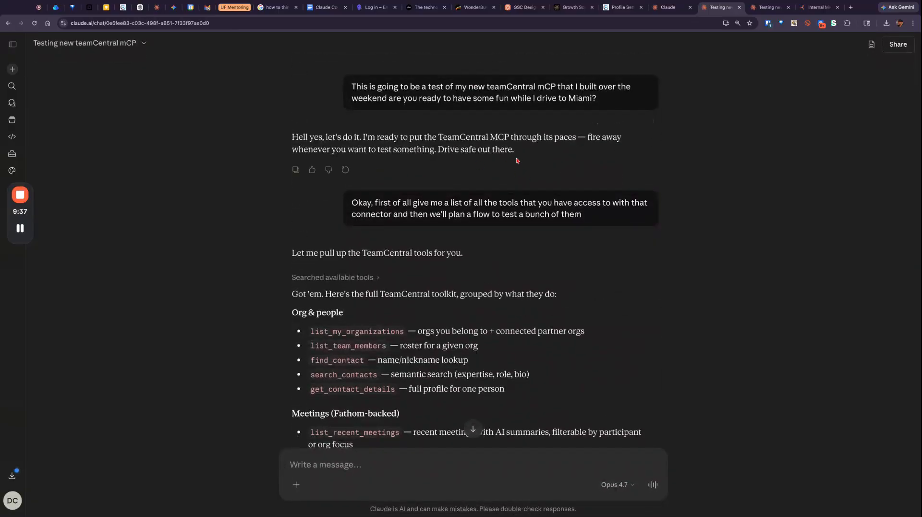
{"action": "mouse_move", "coordinate": [632, 123]}
{"action": "mouse_move", "coordinate": [26, 201]}
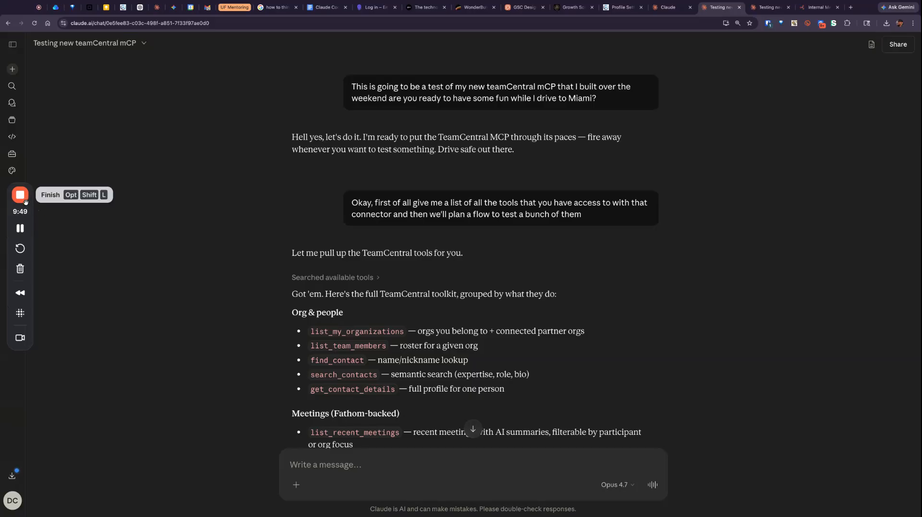